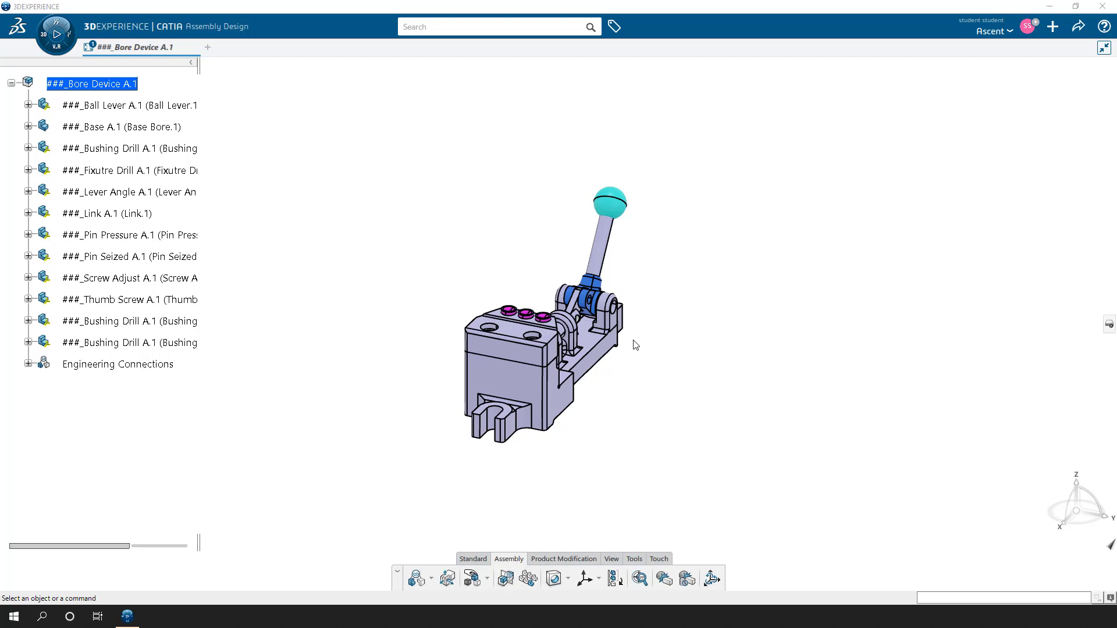
Insert a product markup titled "Product Markup Bore Device" into the Bore Device assembly and expand it in the tree.
middle_click_drag(634, 344, 673, 398)
middle_click_drag(727, 331, 591, 271)
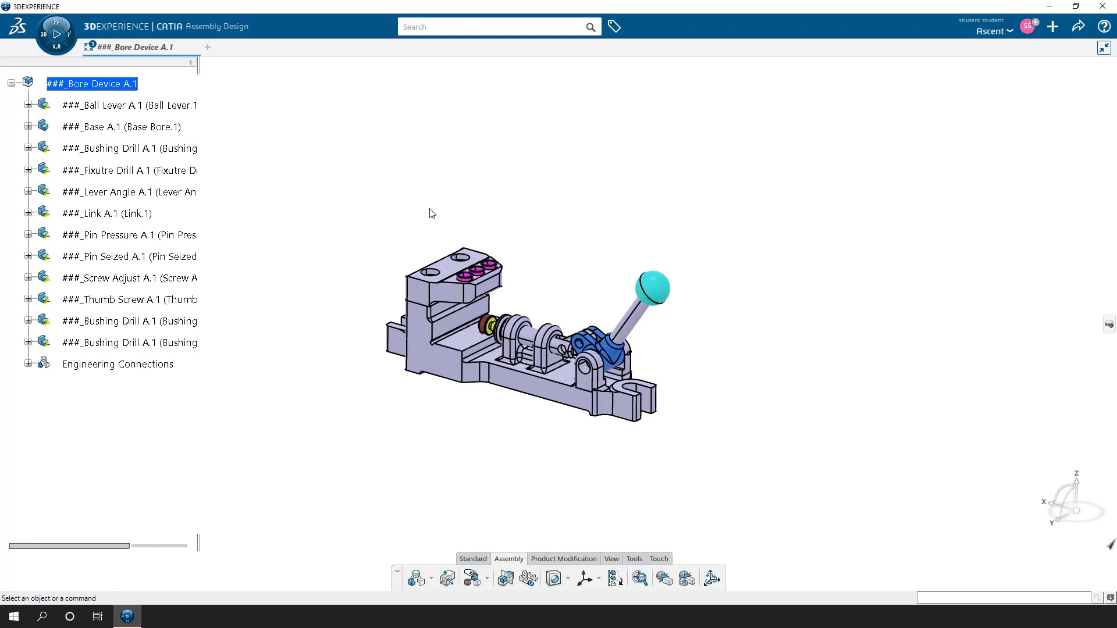
middle_click_drag(426, 216, 466, 214)
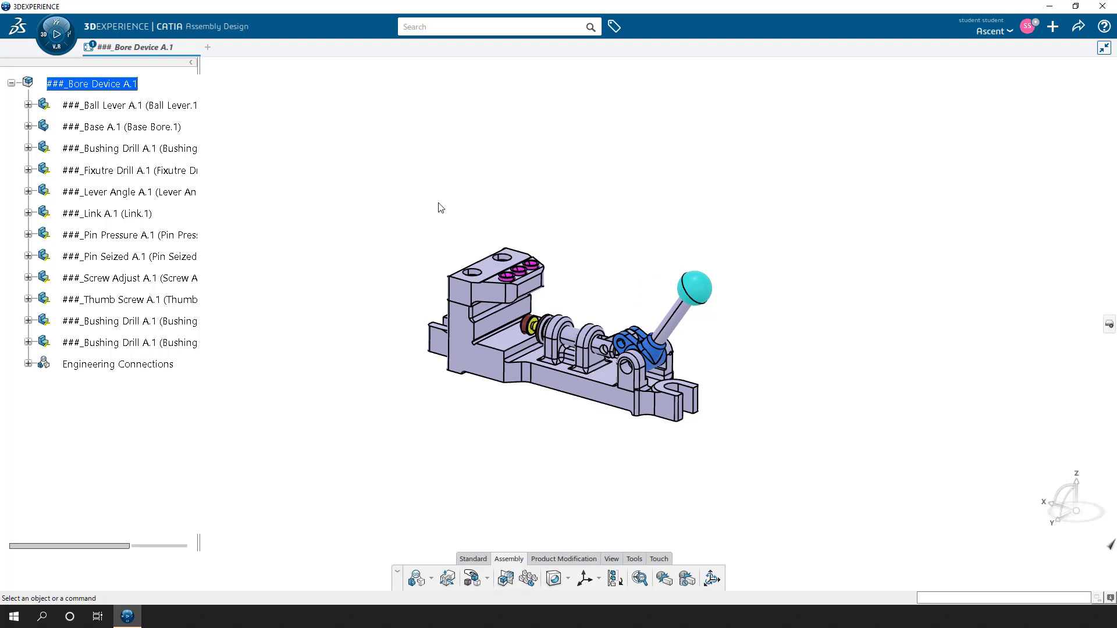
right_click(97, 86)
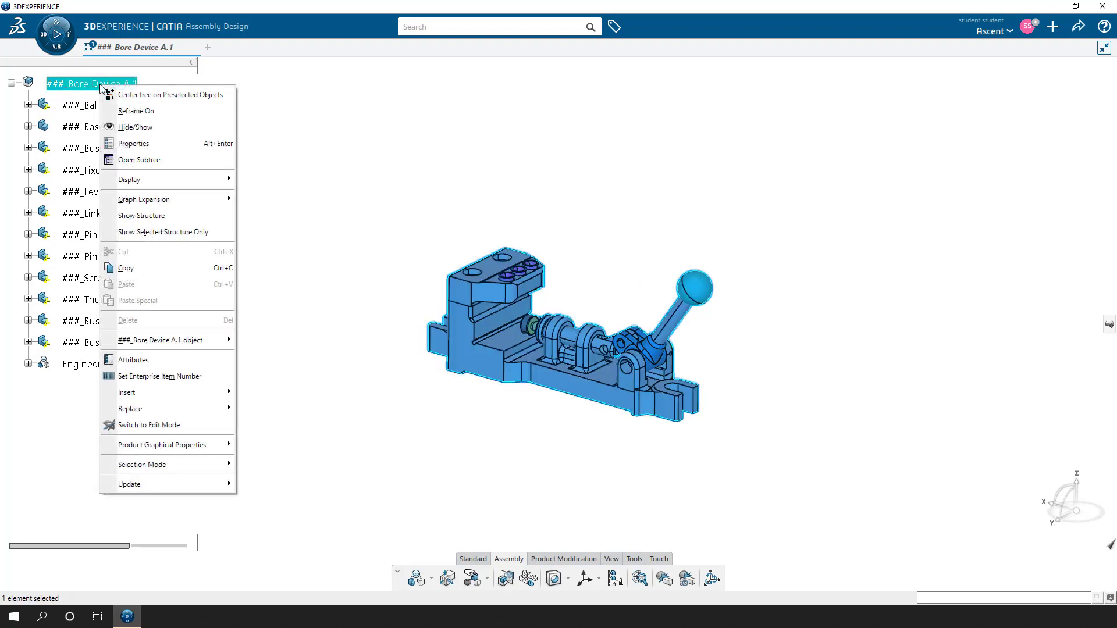
mouse_move(200, 400)
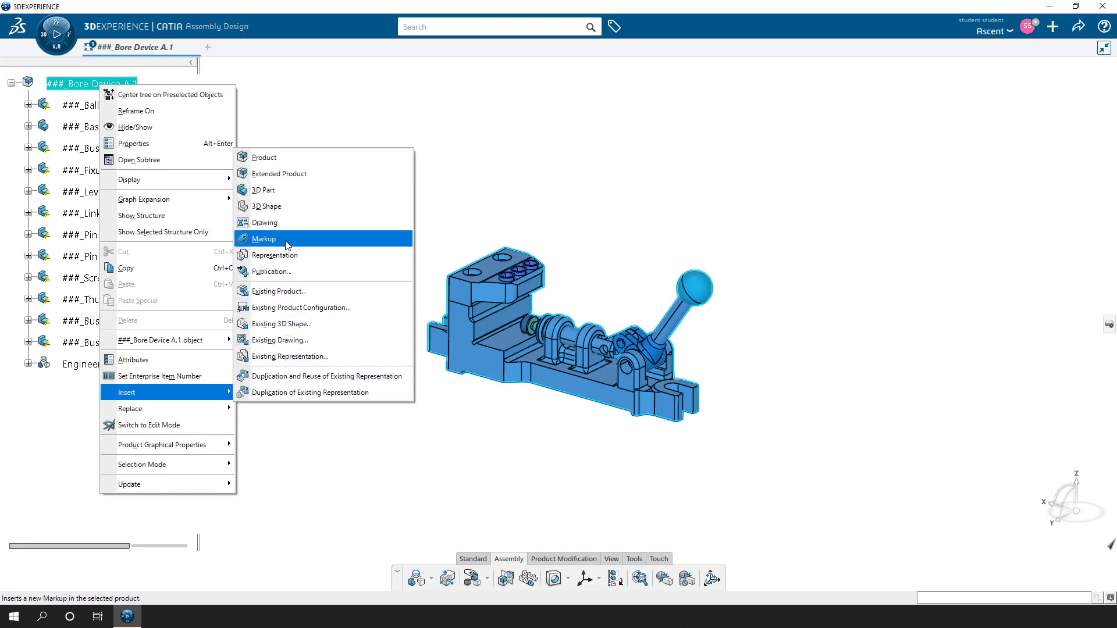
left_click(265, 239)
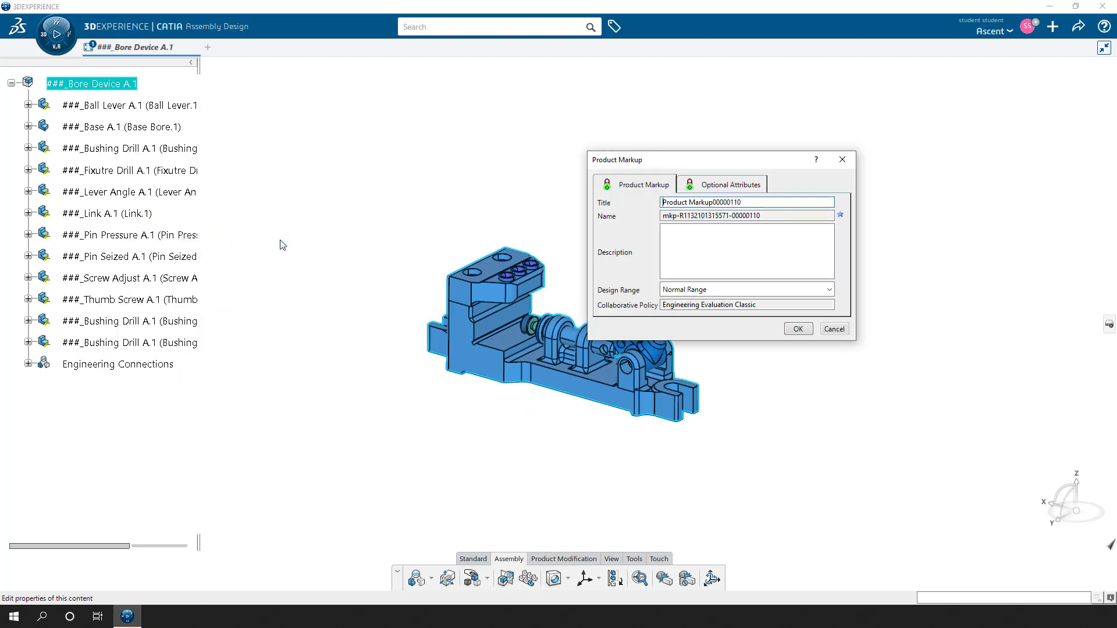
left_click_drag(754, 201, 716, 202)
key("BackSpace")
left_click(798, 329)
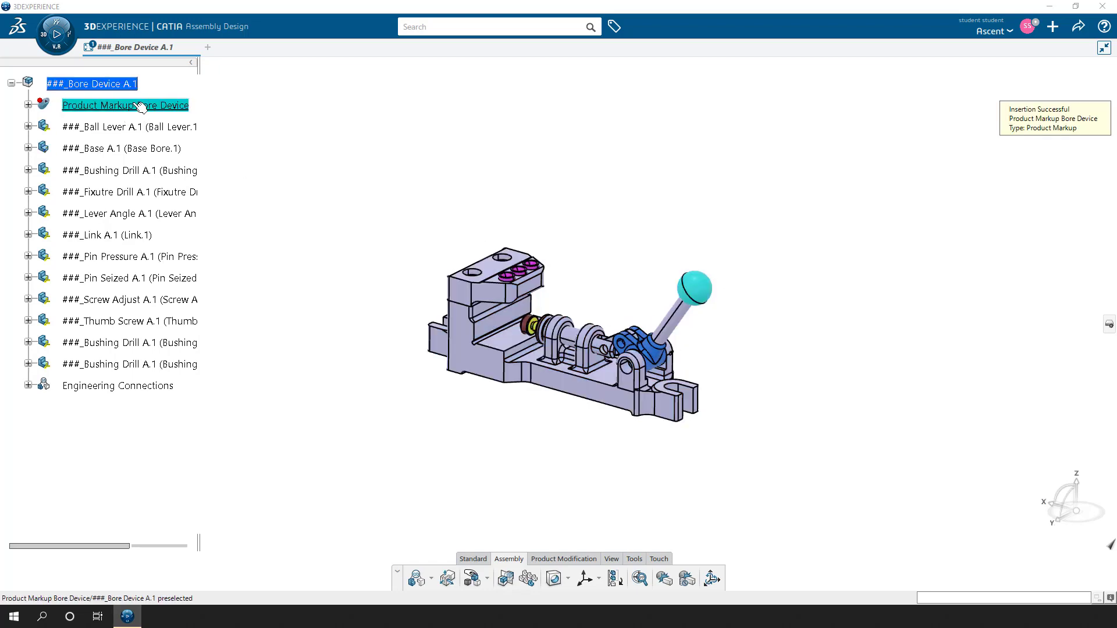
left_click(28, 105)
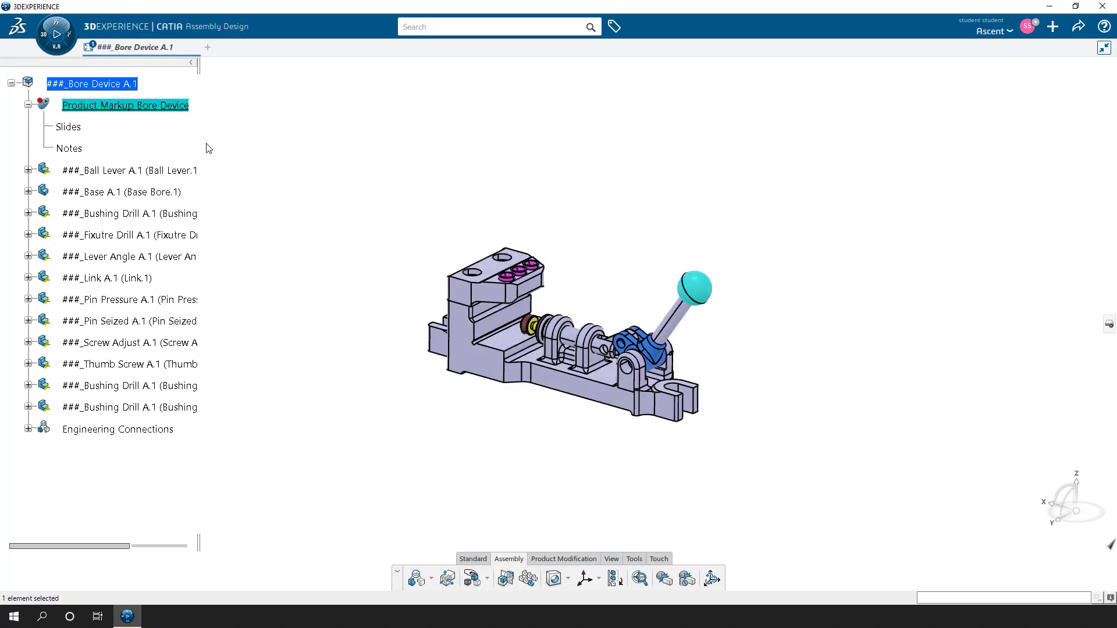
left_click(233, 151)
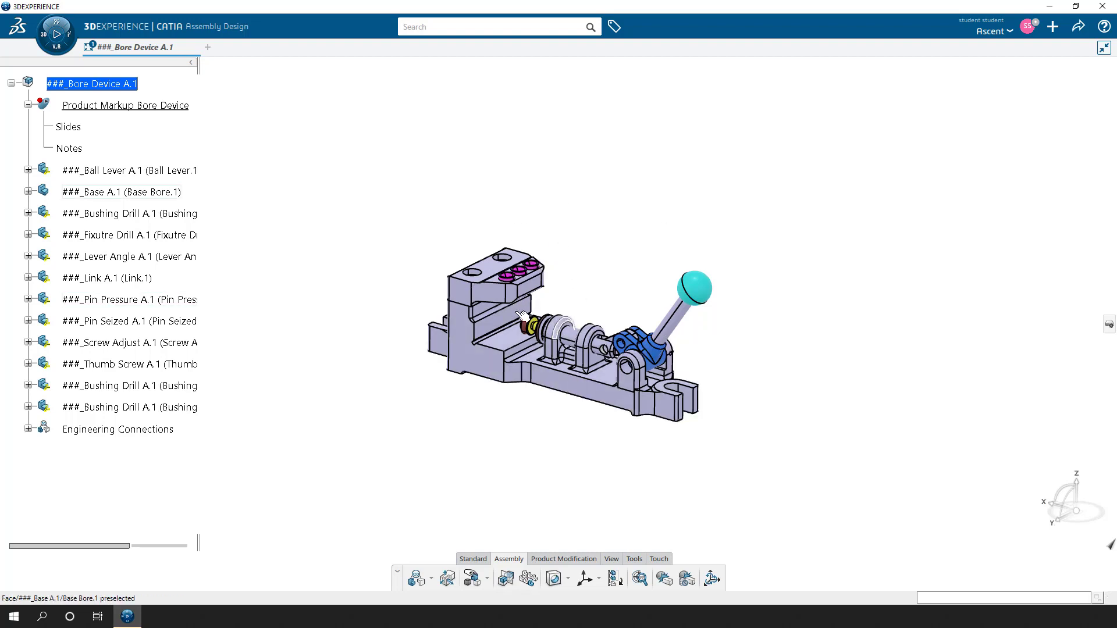
Search the available apps for "design re" and switch to the Design Review app.
left_click(138, 108)
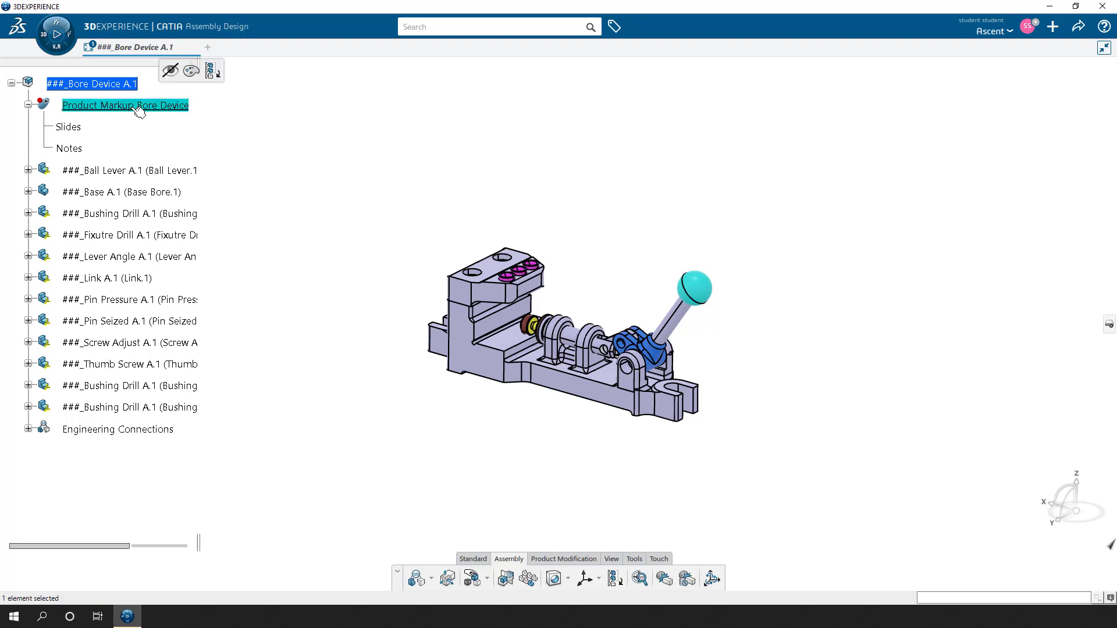
left_click(134, 126)
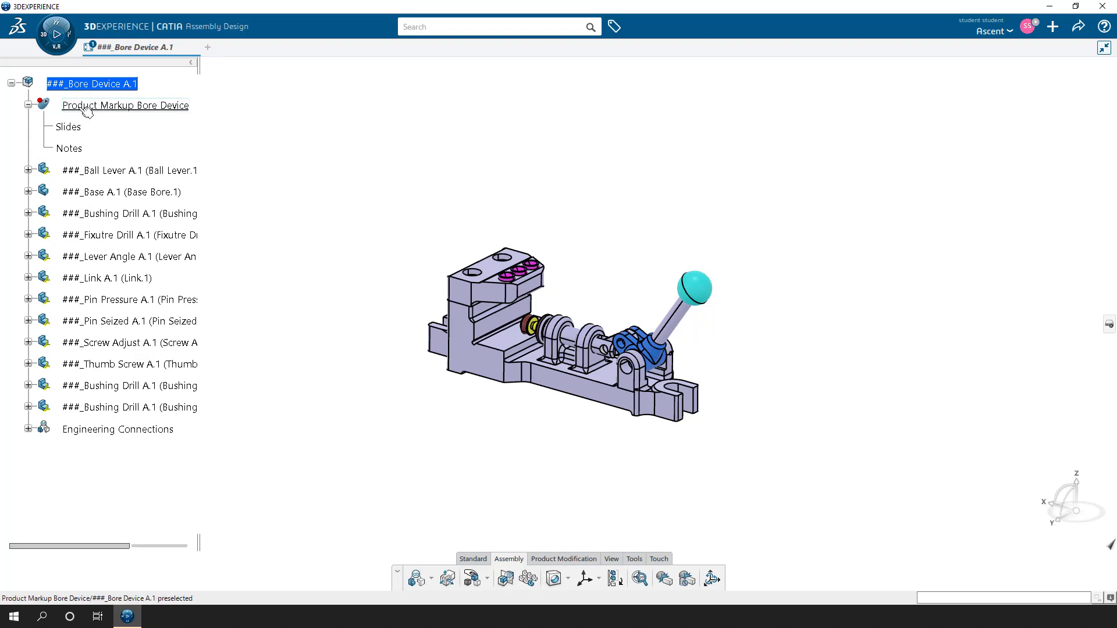
left_click(64, 53)
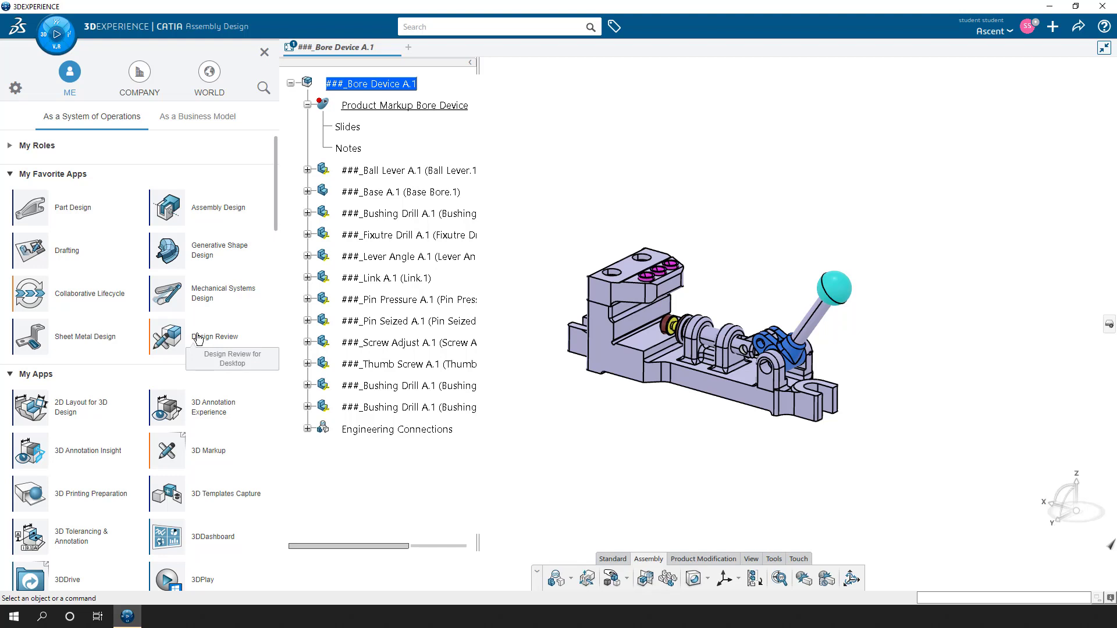
left_click(264, 88)
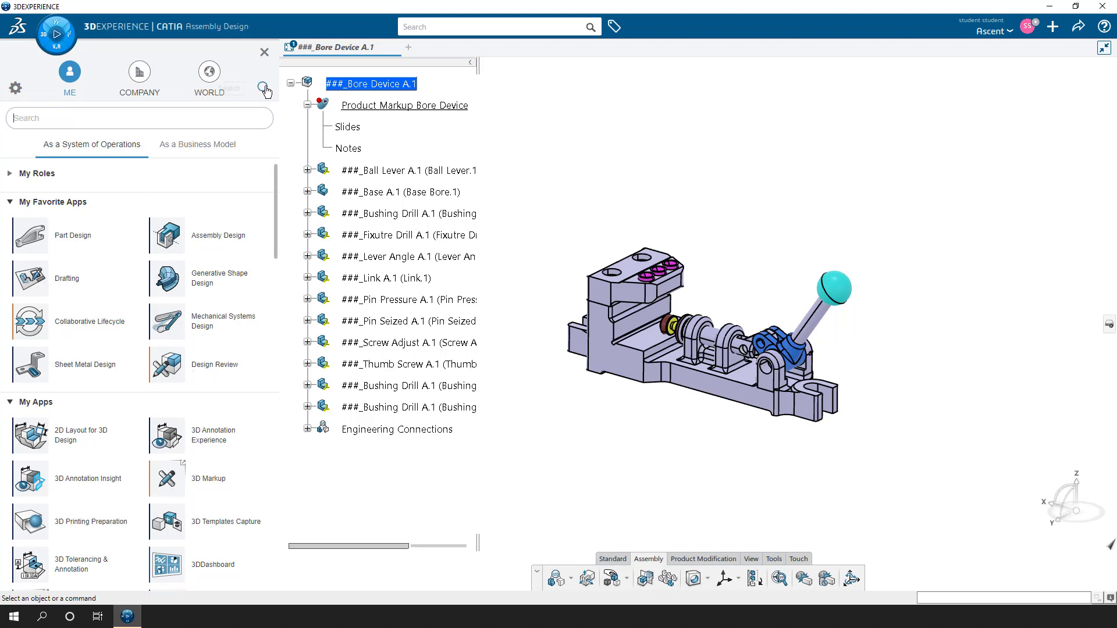
left_click(163, 117)
type("deis")
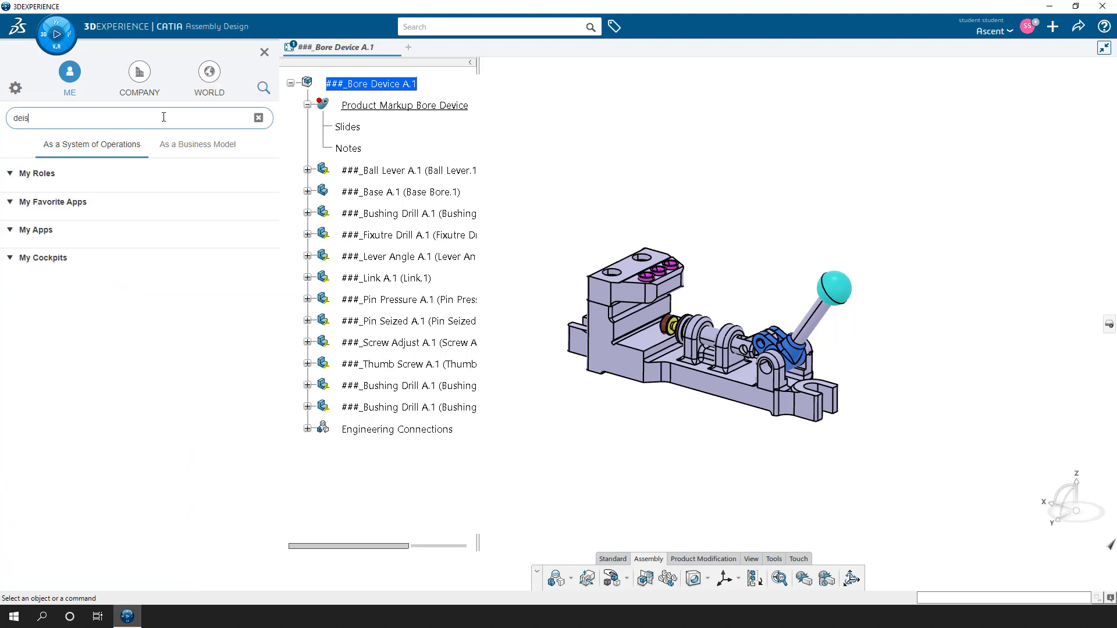
key("BackSpace")
type("si")
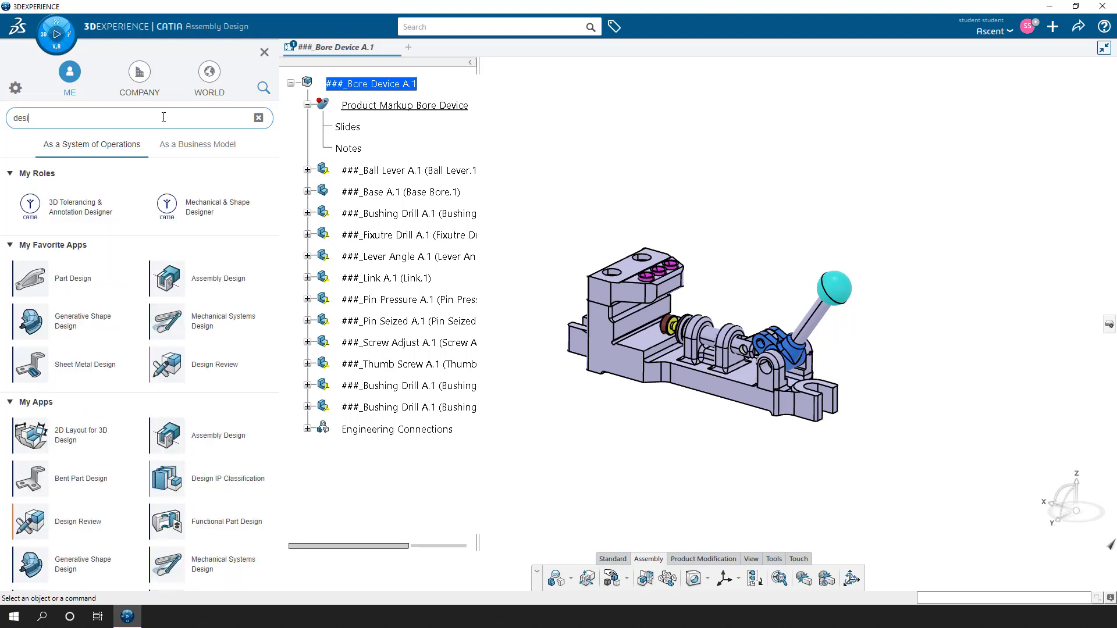
type("gn re")
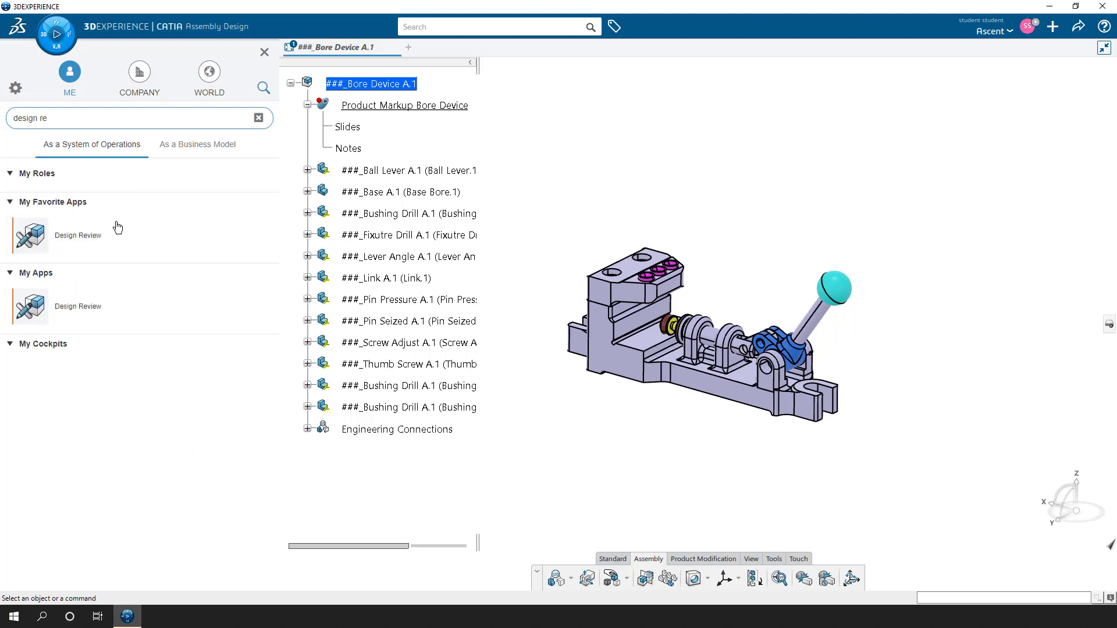
left_click(41, 308)
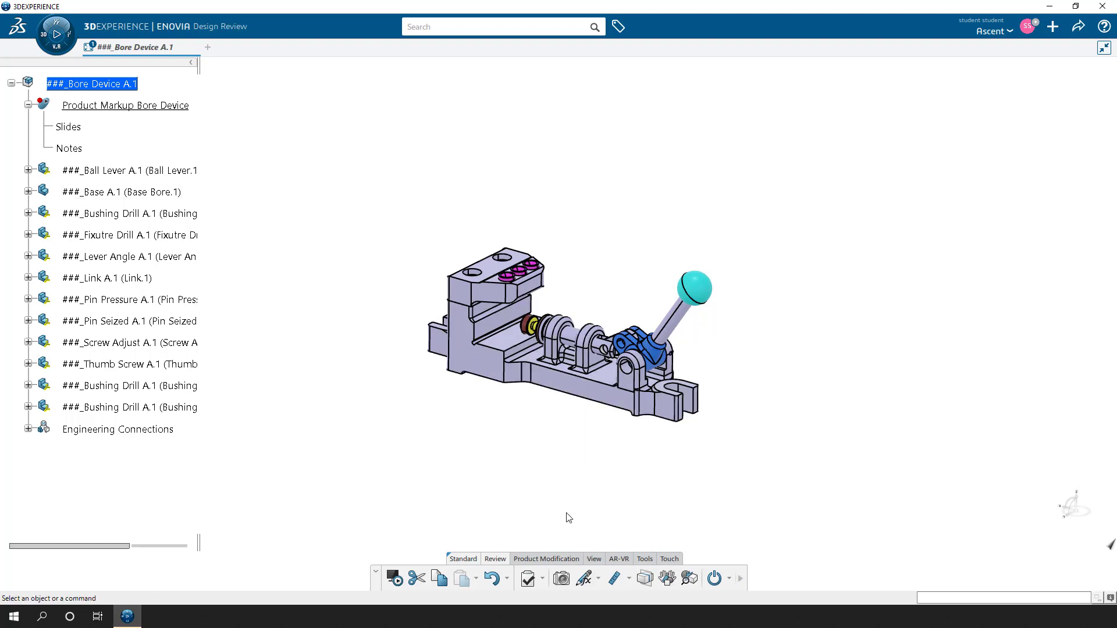
Capture the assembly view as a slide in the markup and rename the slide as All Parts.
left_click(562, 579)
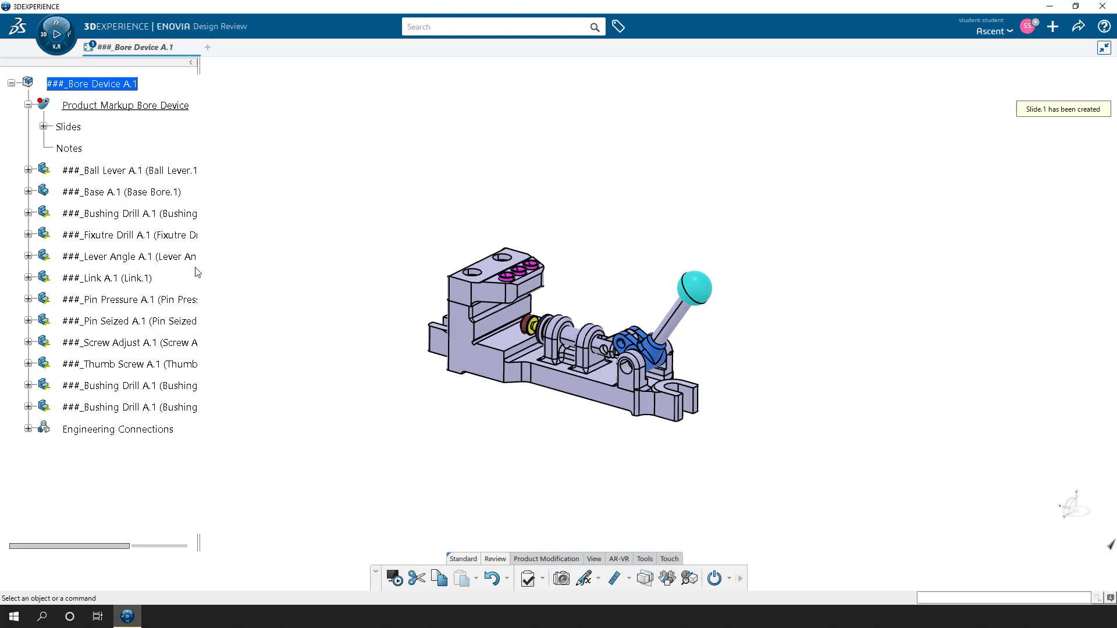
left_click(43, 127)
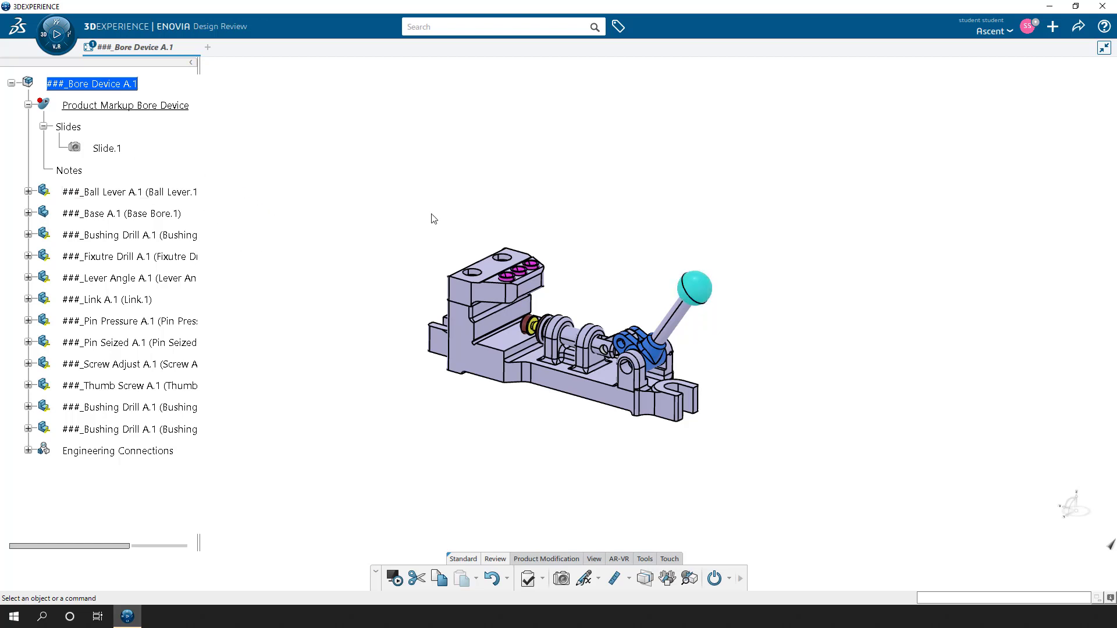
middle_click_drag(613, 302, 451, 314)
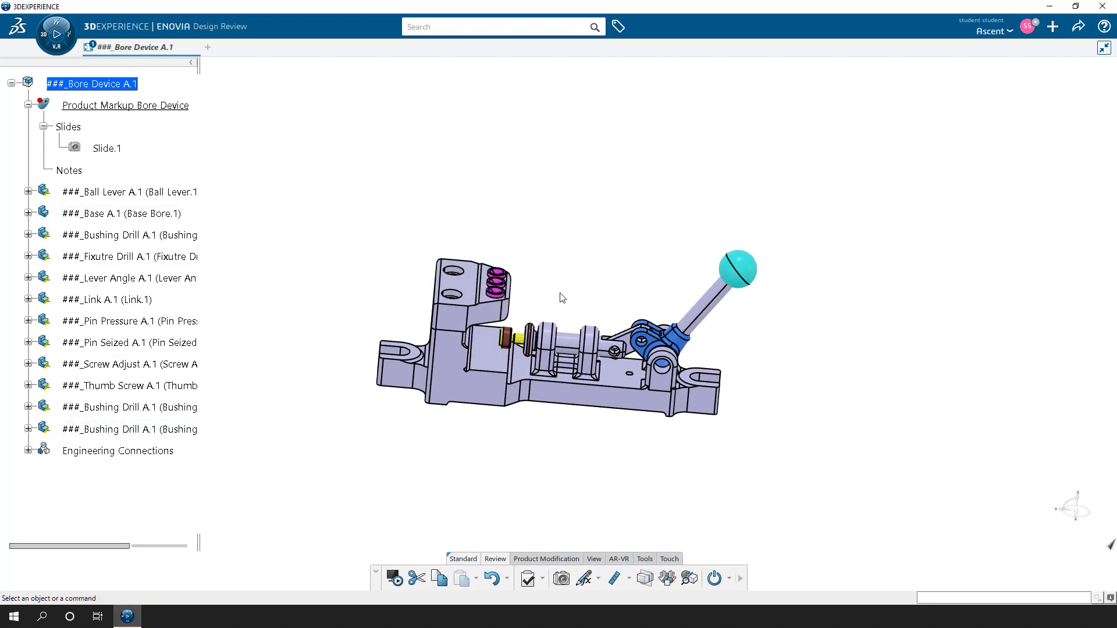
middle_click_drag(636, 303, 609, 260)
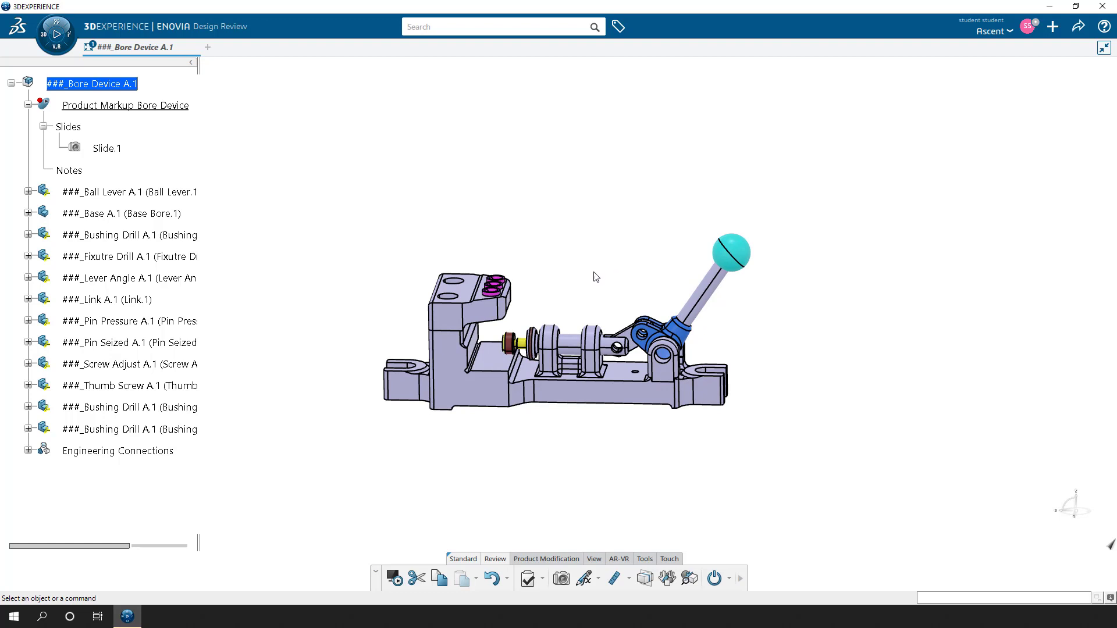
right_click(111, 151)
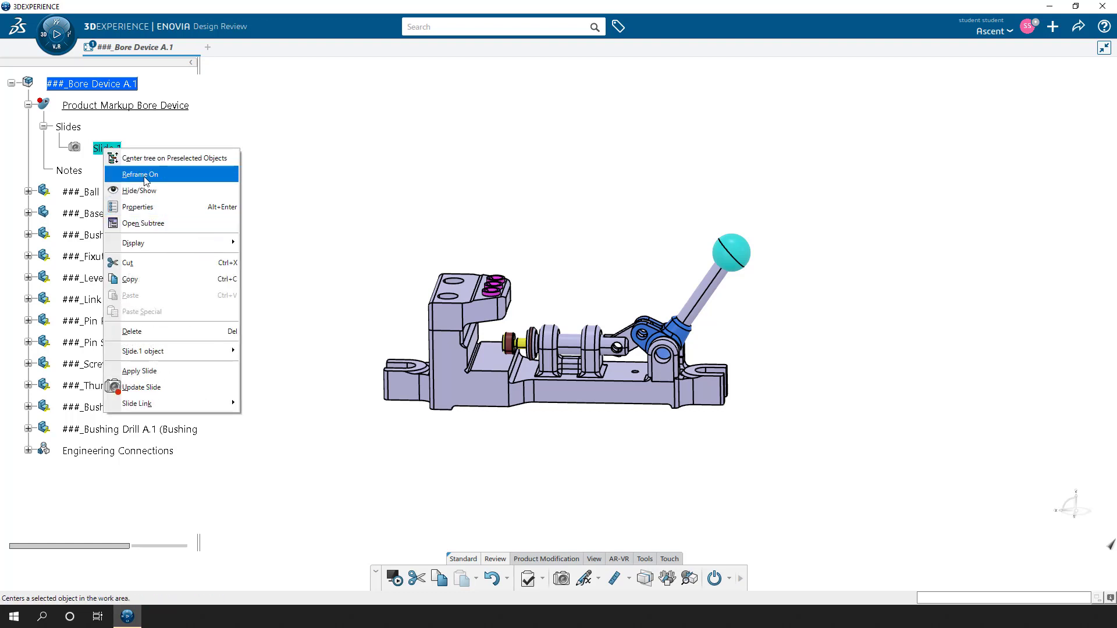
left_click(140, 208)
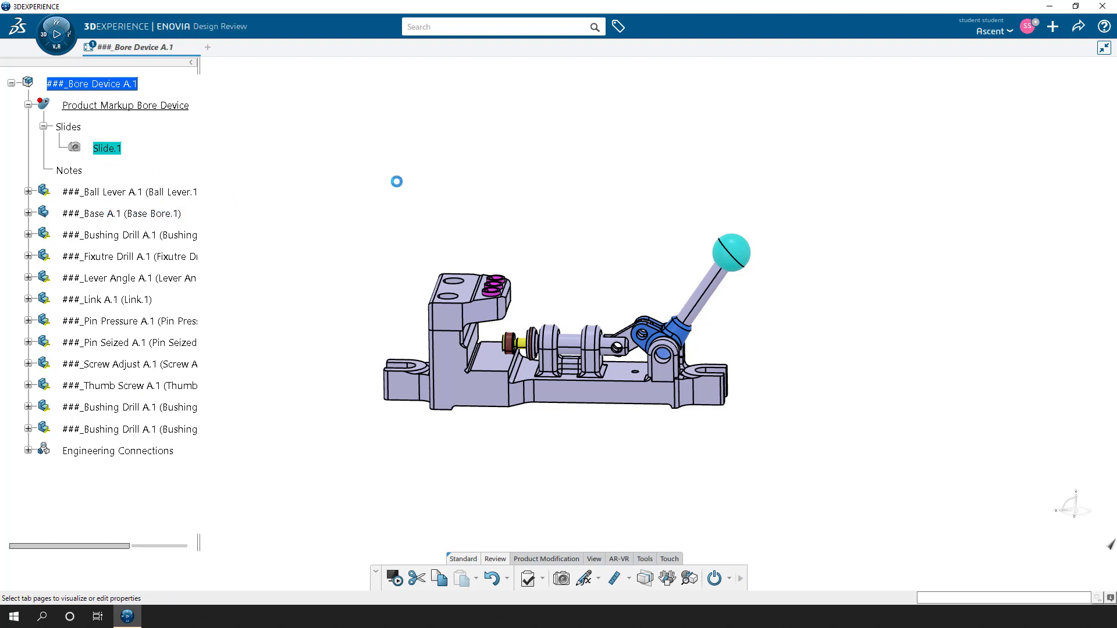
left_click(144, 120)
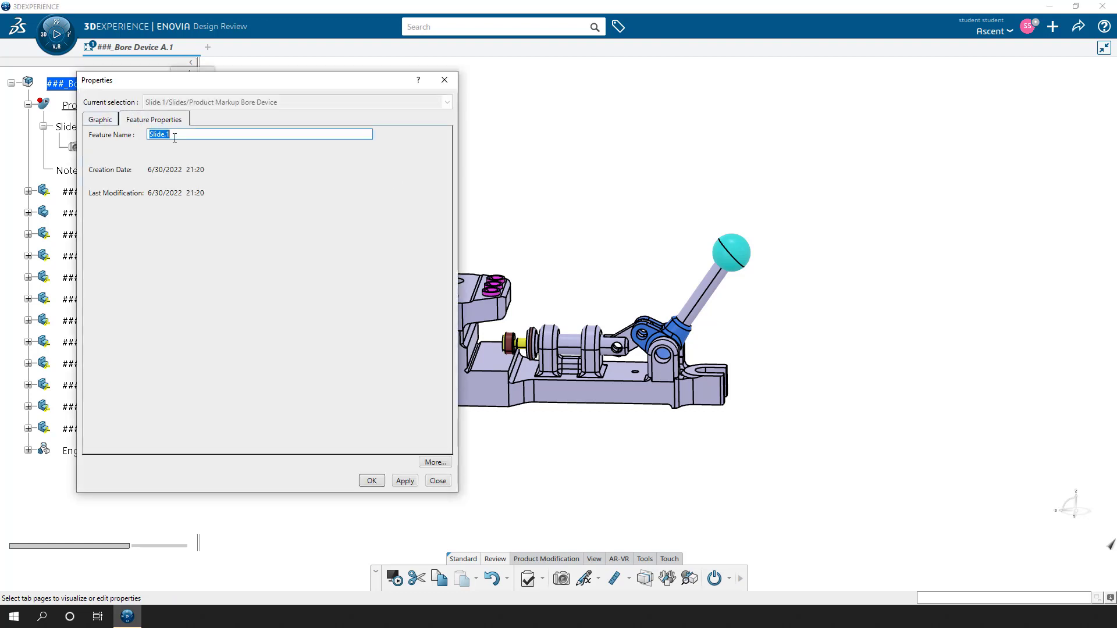
type("All Parts")
key("Return")
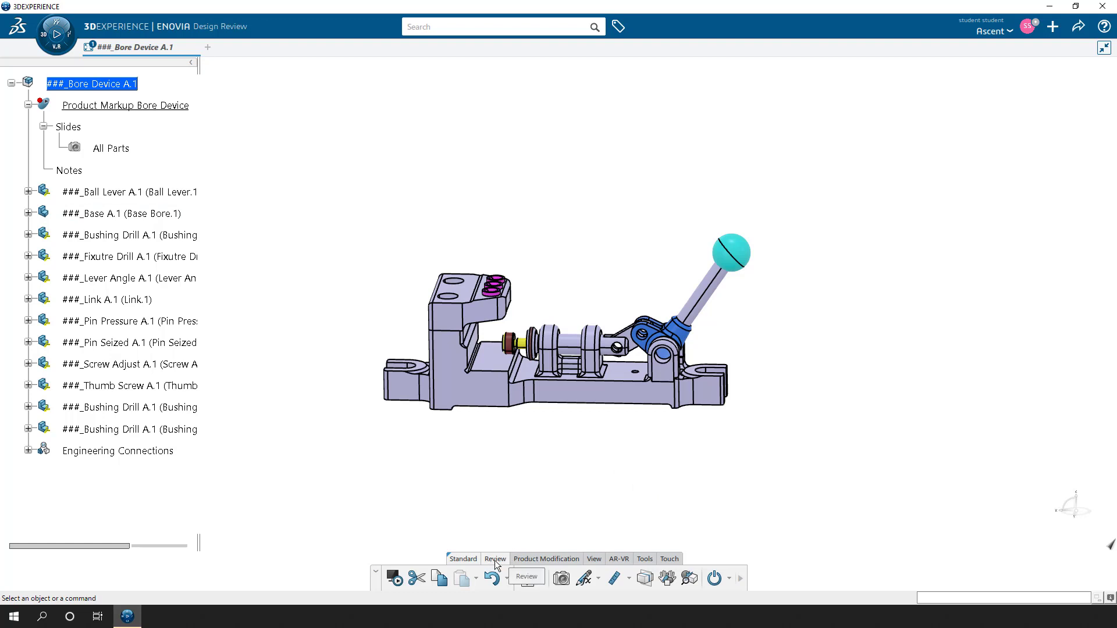
Set up an Explode with the base (Base Bore.1) as fixed product, type Constrained and depth All levels.
left_click(741, 578)
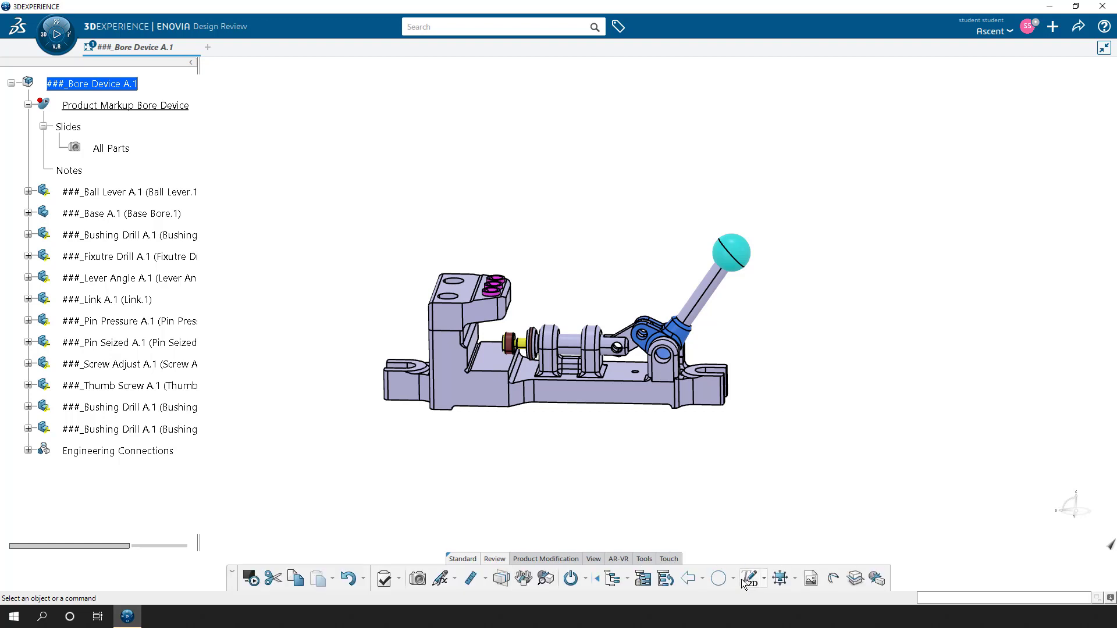
left_click(780, 579)
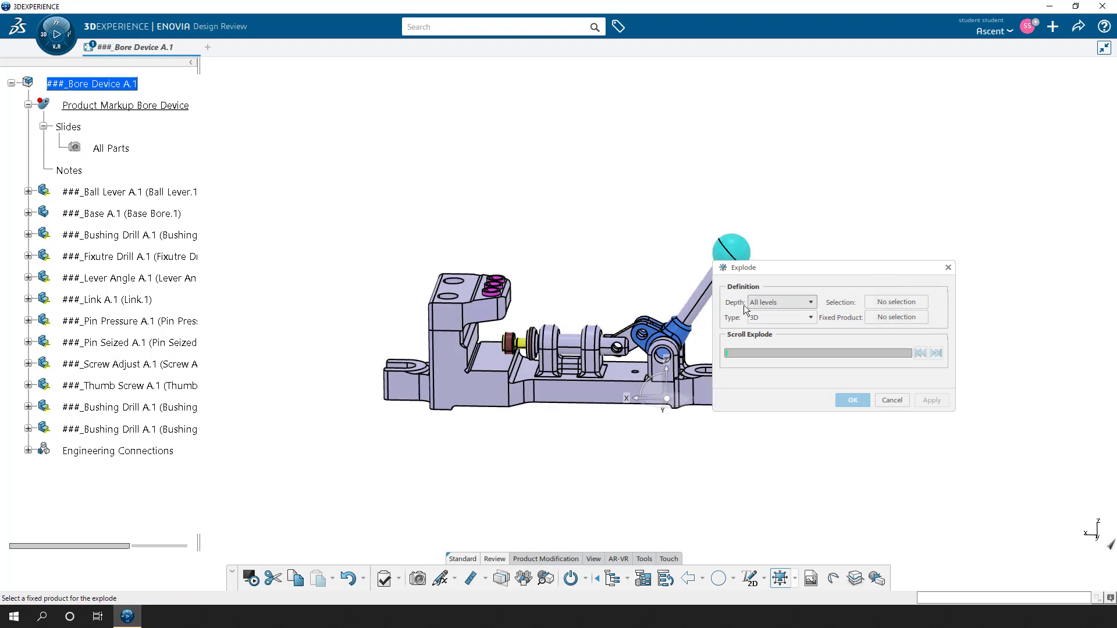
left_click(605, 398)
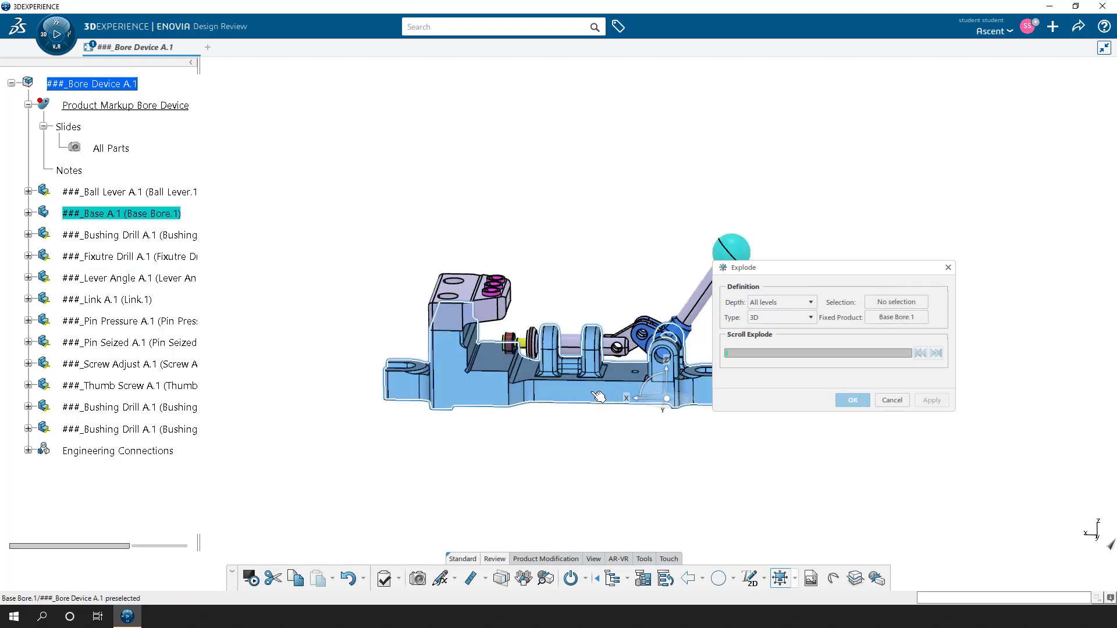
left_click(811, 318)
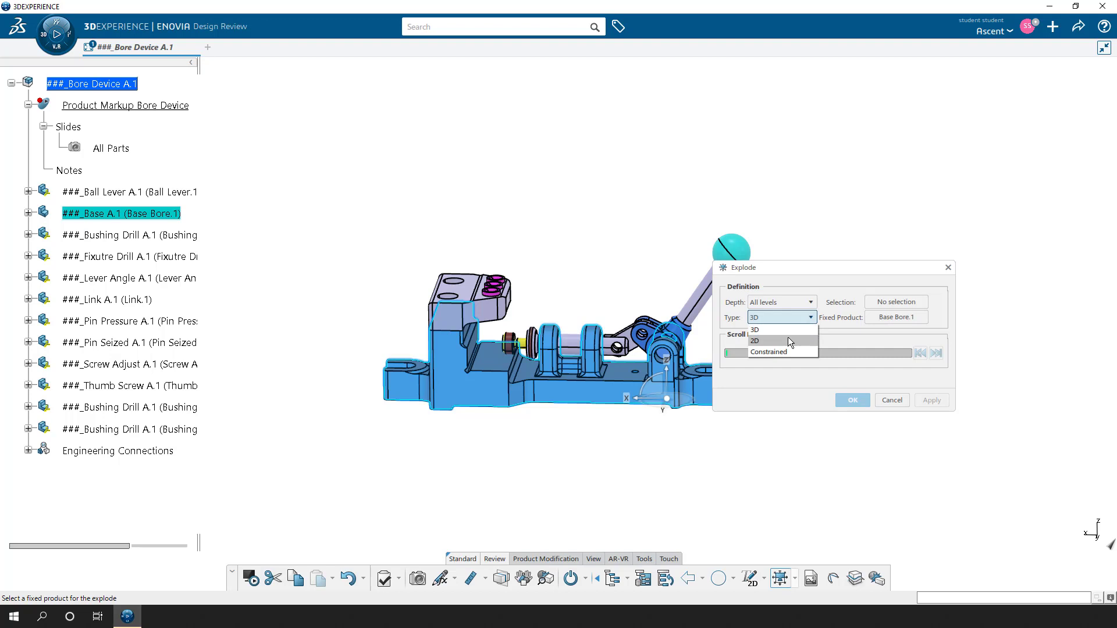
left_click(788, 339)
left_click(797, 318)
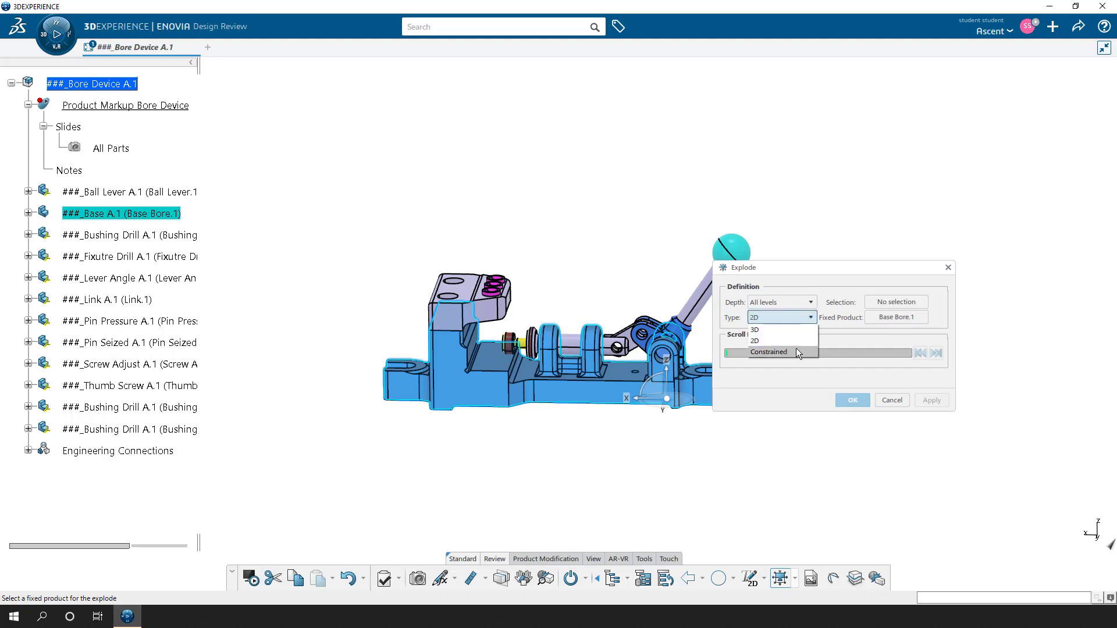
left_click(795, 348)
left_click(803, 302)
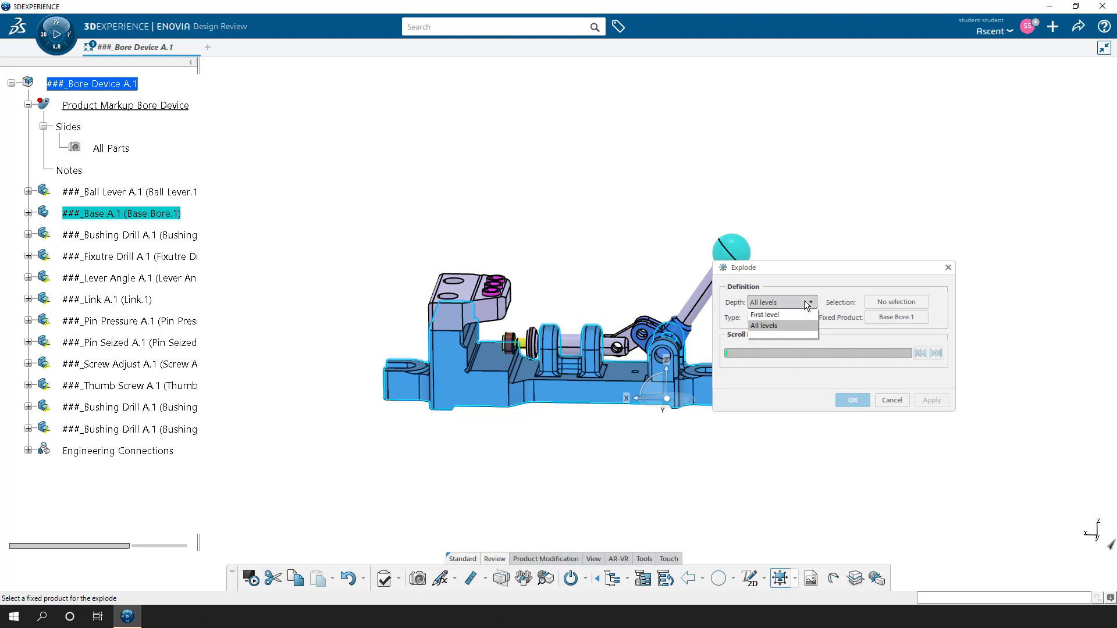
left_click(773, 326)
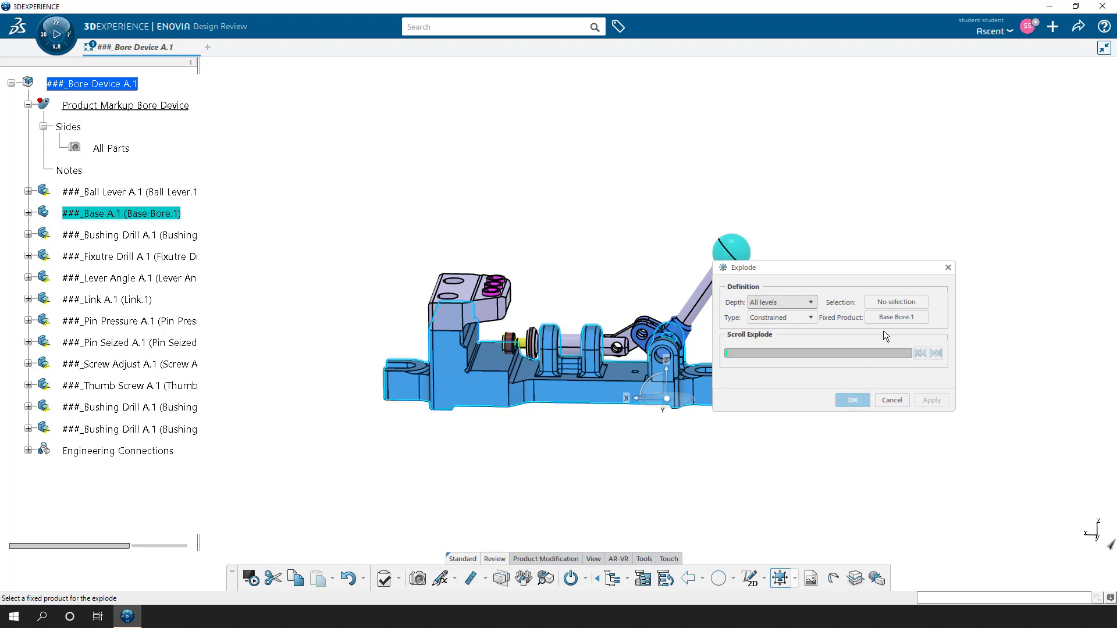
Choose the whole Bore Device assembly as the explode selection, apply the explode and dismiss the information message.
left_click(896, 302)
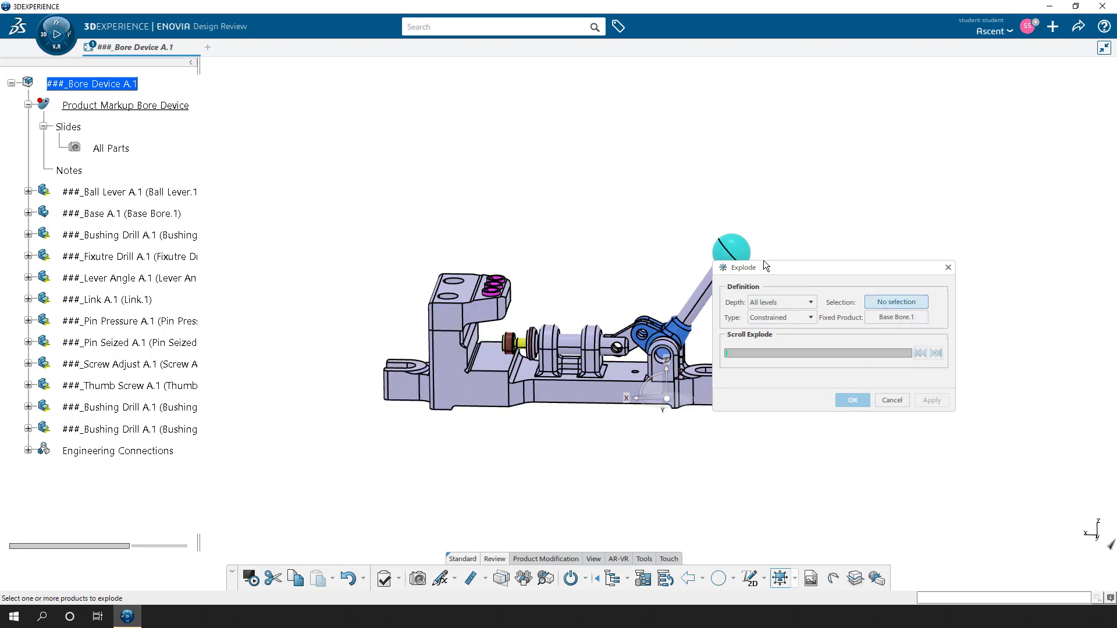
left_click(123, 83)
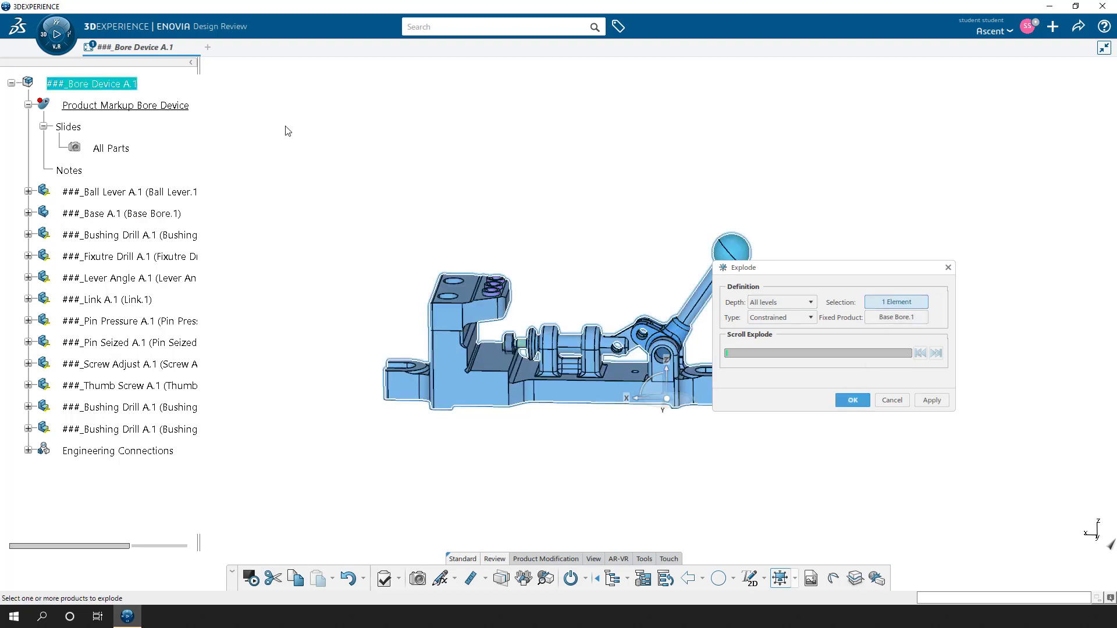
left_click(932, 400)
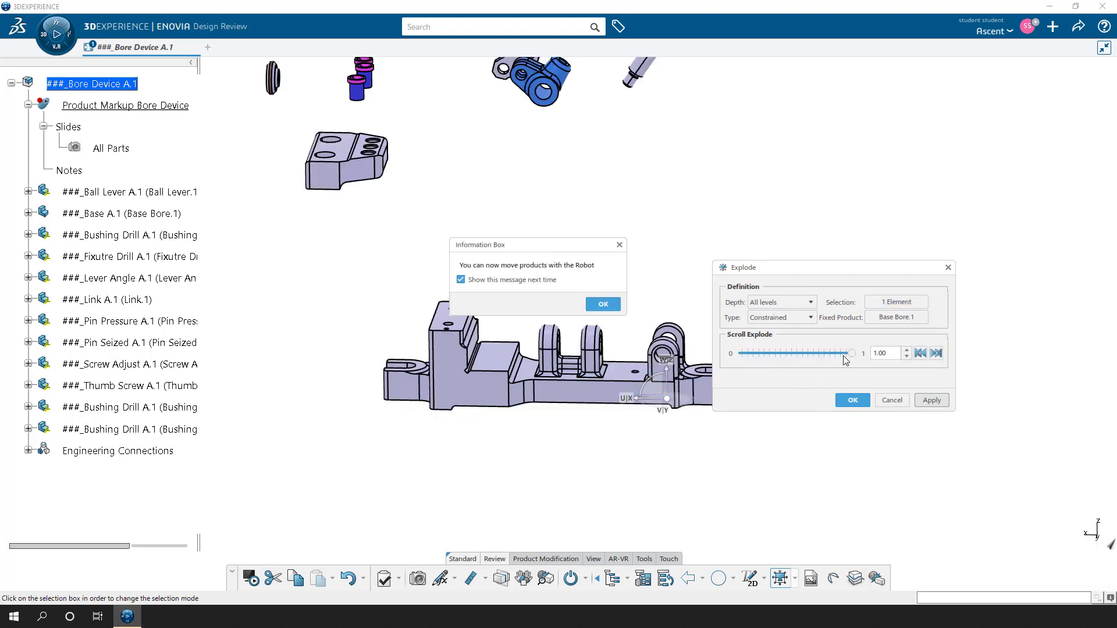
left_click(618, 306)
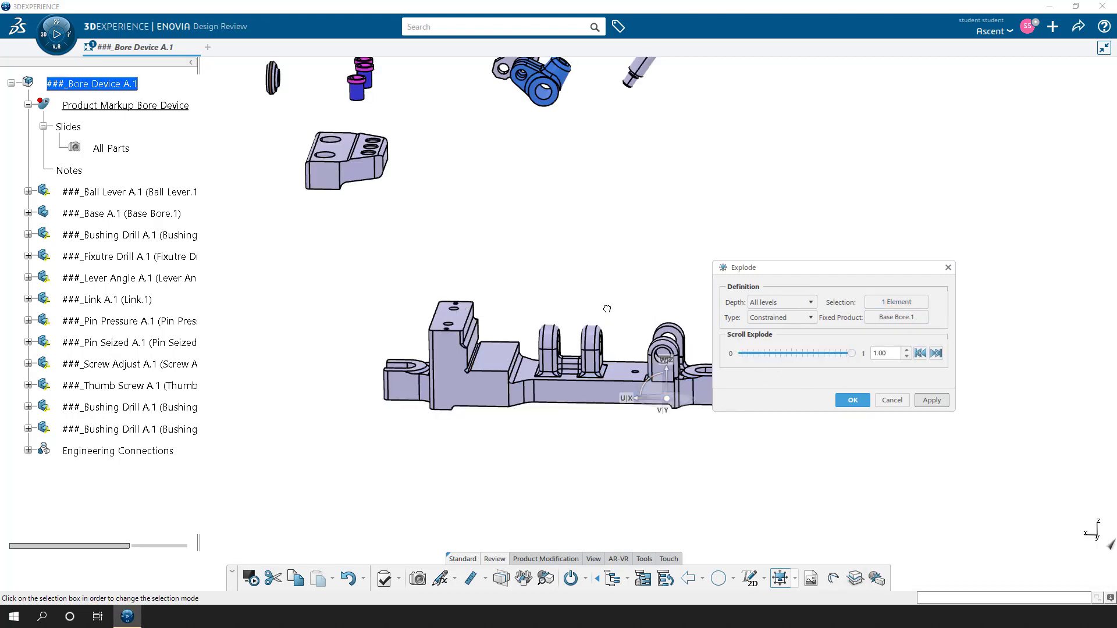
Accept the explode of the assembly at the full scroll value of 1.00.
mouse_move(851, 353)
left_mouse_down()
mouse_move(738, 357)
mouse_move(851, 353)
left_mouse_up()
middle_click_drag(630, 269, 582, 349)
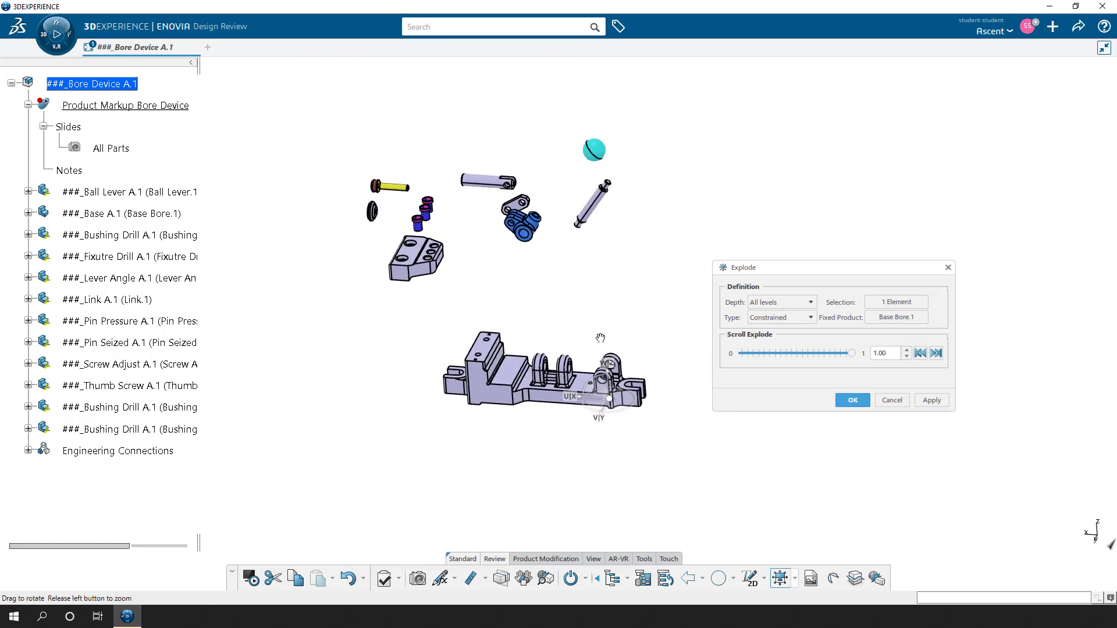
left_click(853, 401)
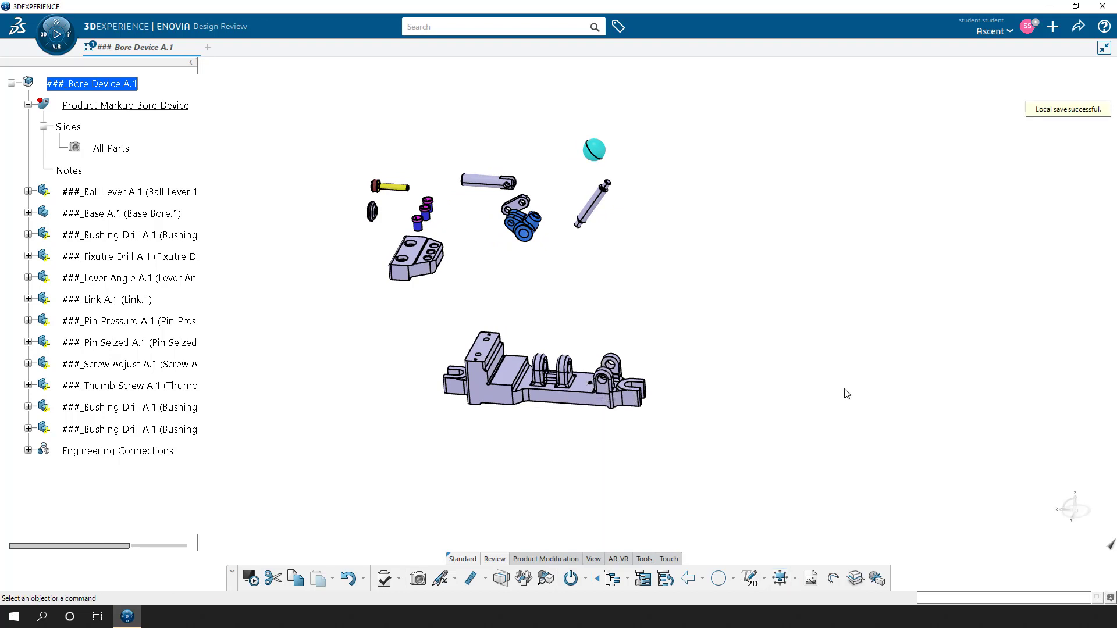
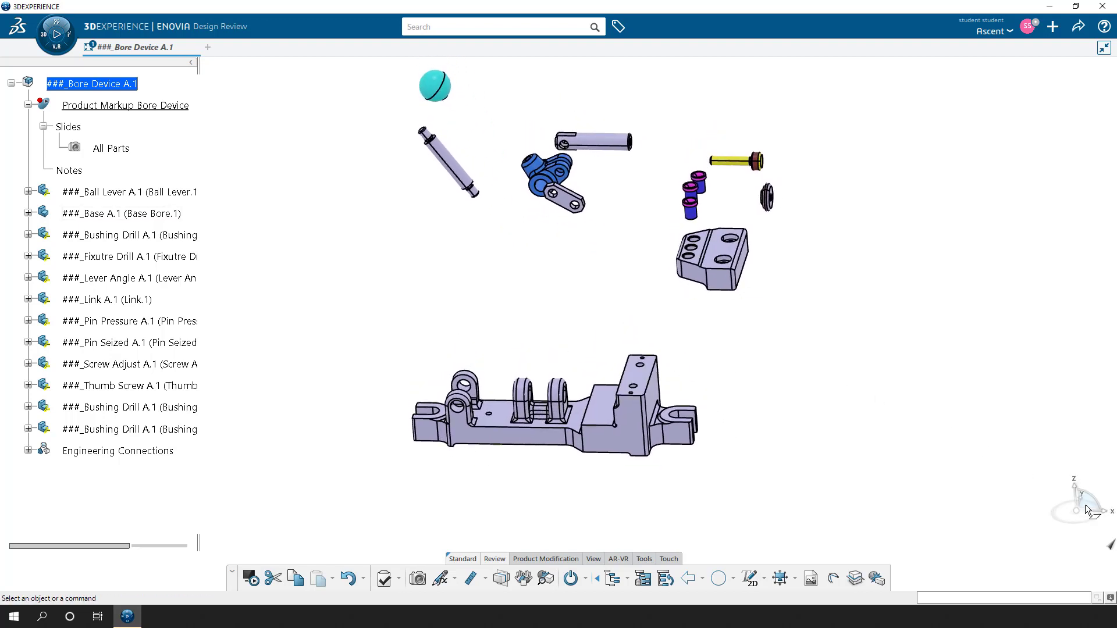
Move the exploded Fixture Drill block sideways and about 4 in downward, placing it beside the base, and deselect it.
left_click(717, 249)
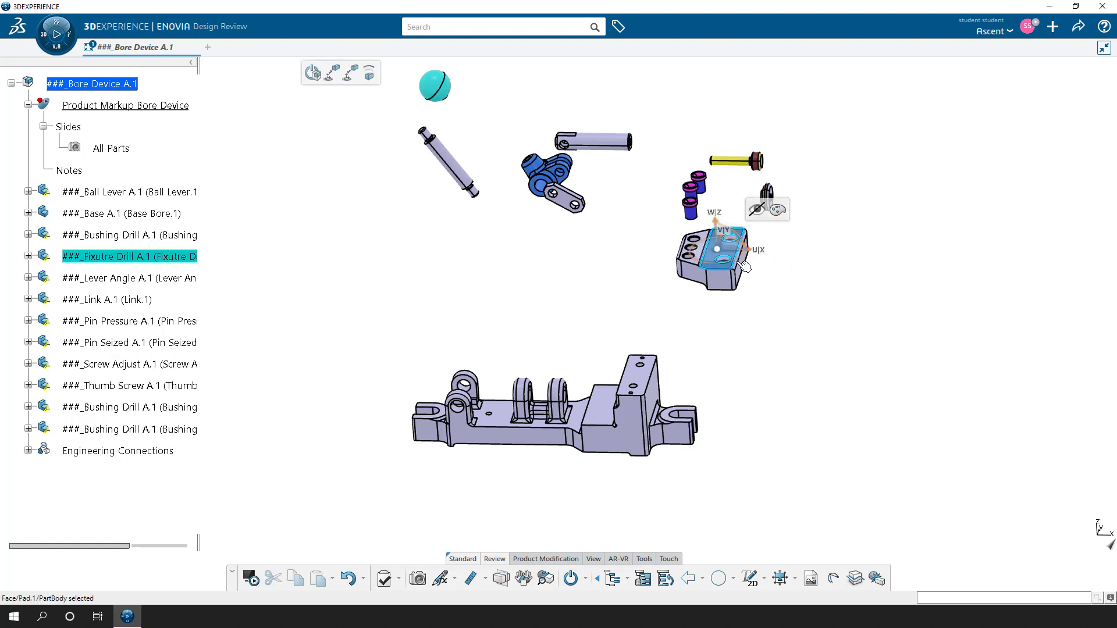
left_click_drag(717, 227, 841, 353)
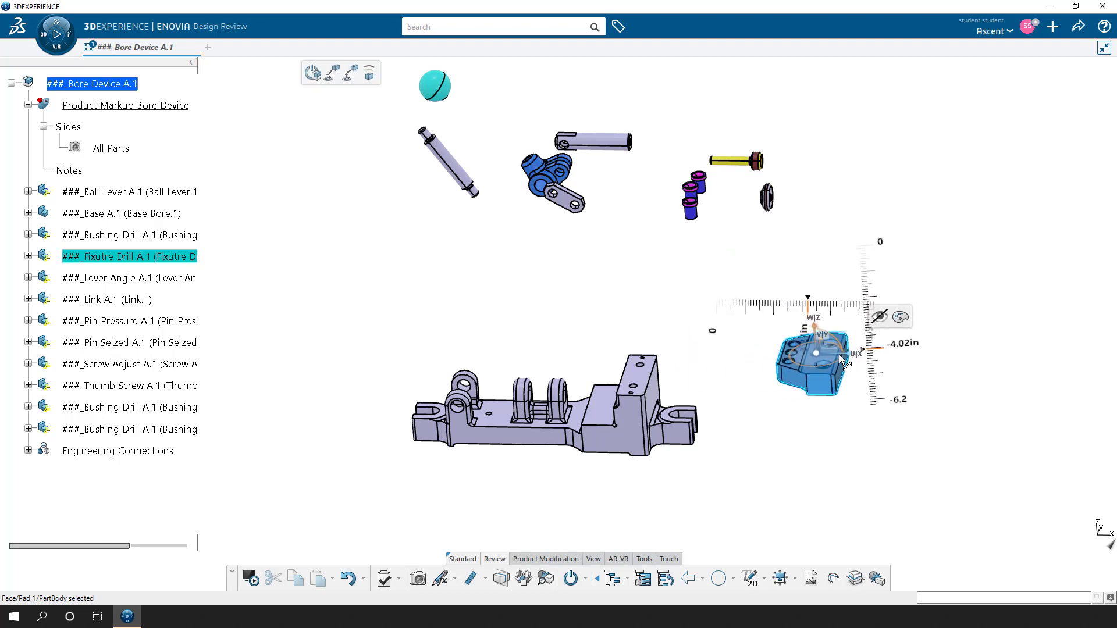
left_click(811, 252)
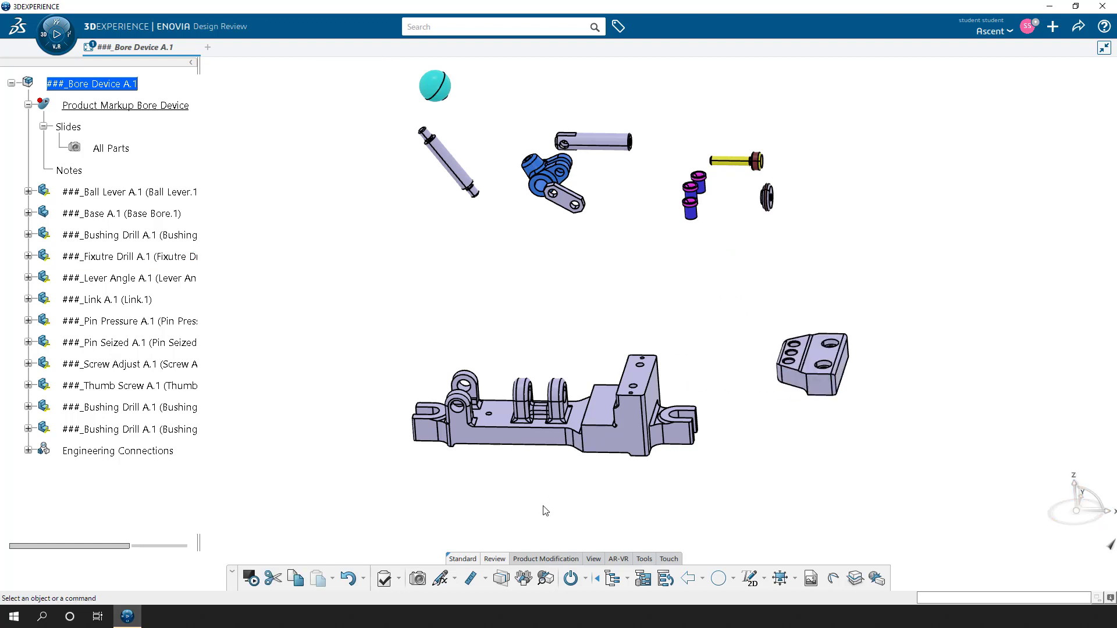
Orient the exploded assembly to the iso view and capture it as a new slide in the markup.
left_click(593, 559)
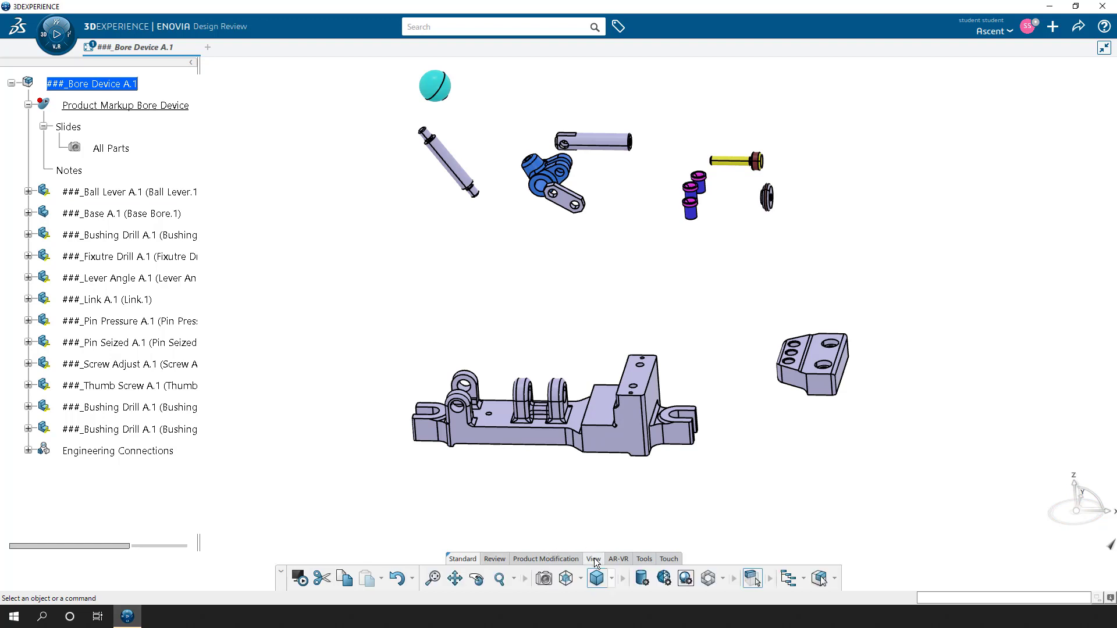
left_click(581, 579)
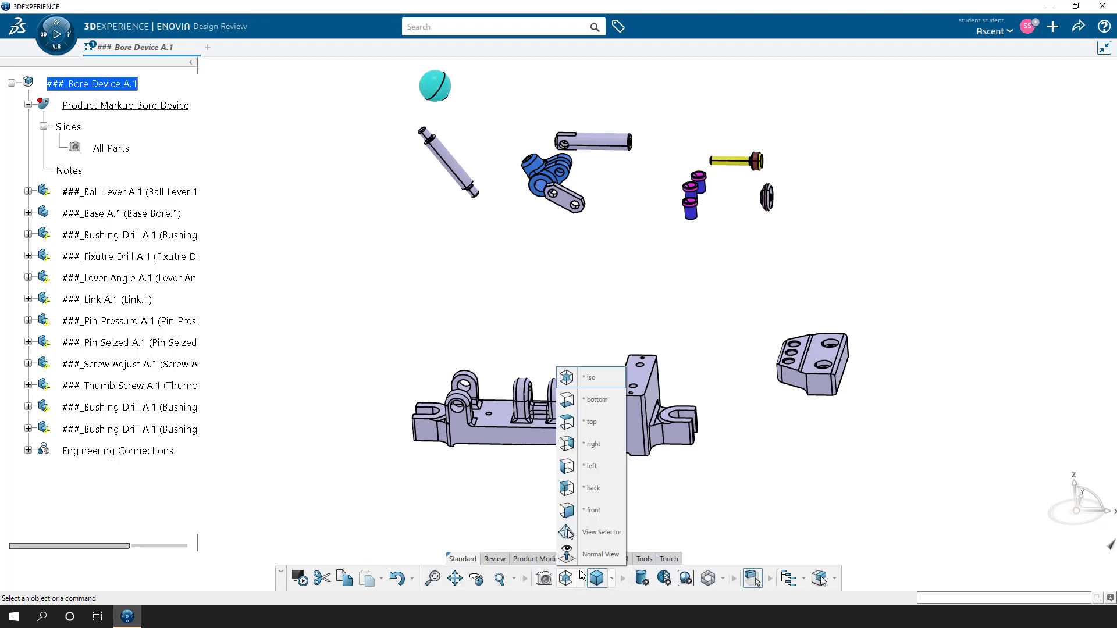
left_click(585, 378)
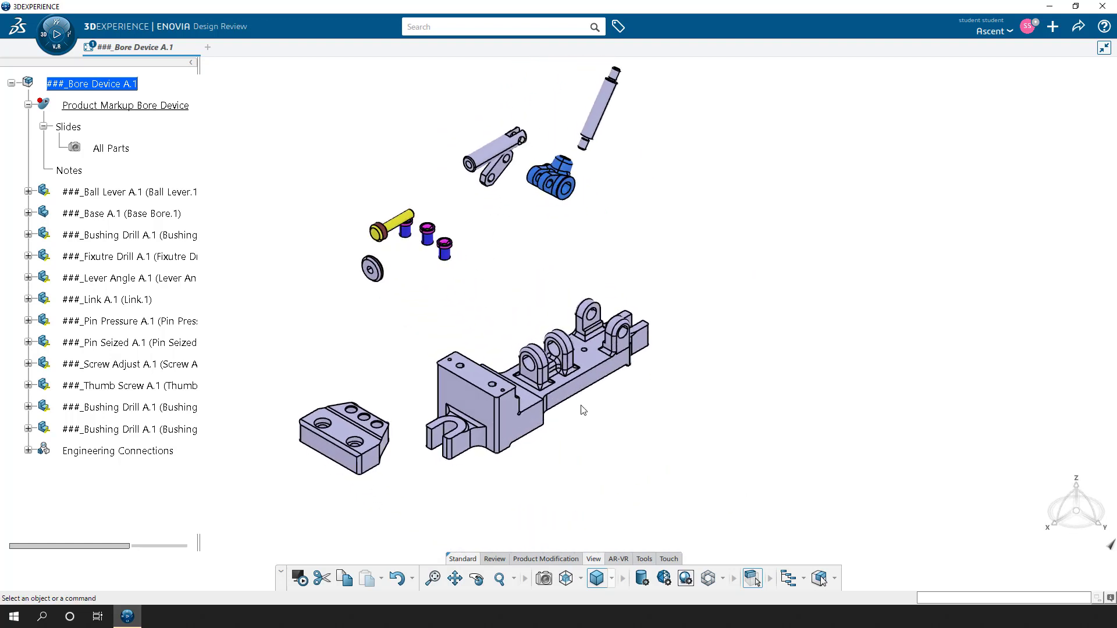
mouse_move(613, 444)
middle_mouse_down()
mouse_move(610, 466)
mouse_move(614, 455)
middle_mouse_up()
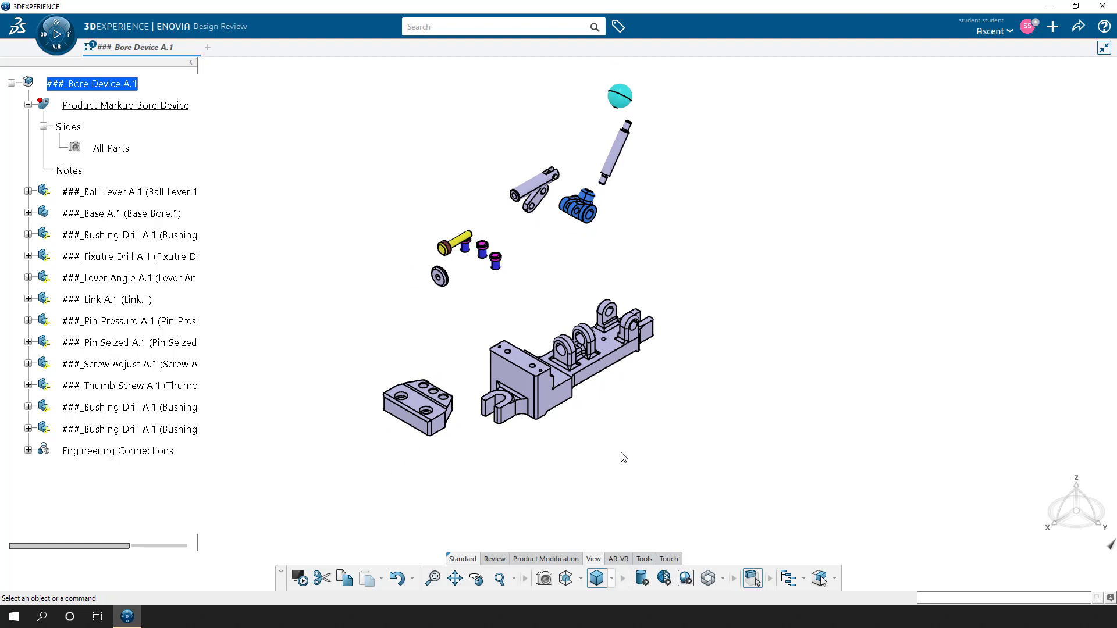
left_click(494, 559)
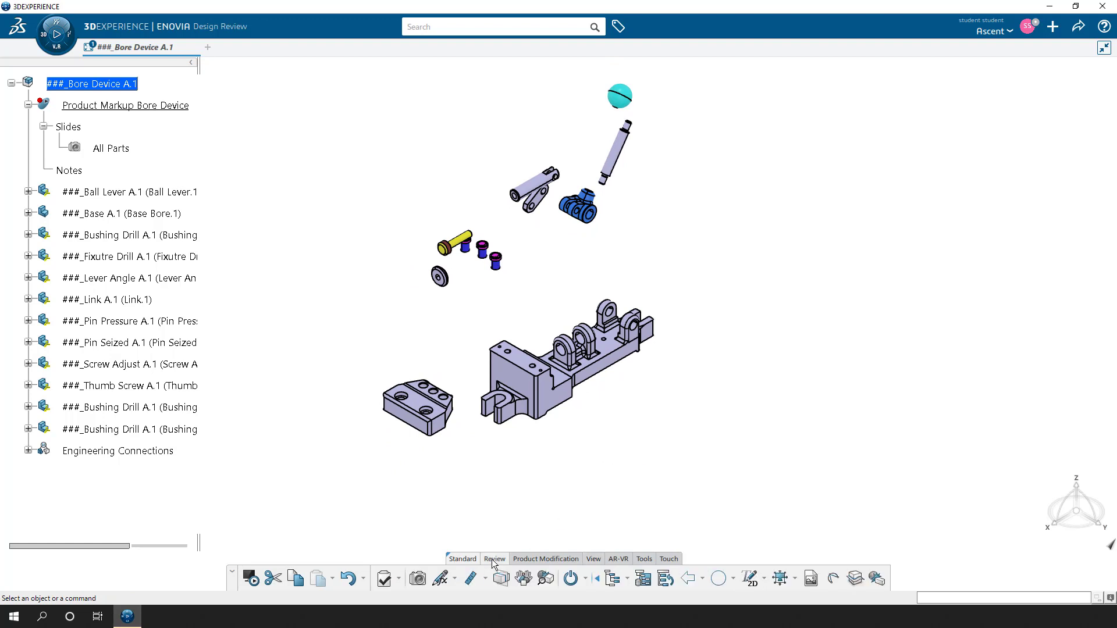
left_click(418, 579)
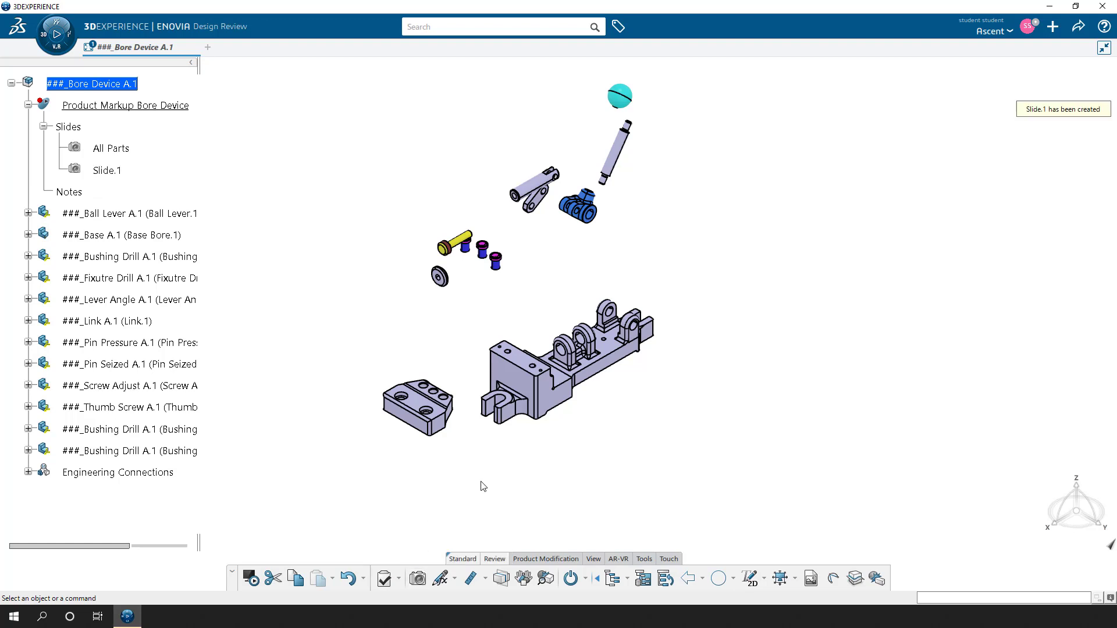
Display the All Parts slide and the new slide in turn, and rename the new slide as Exploded.
middle_click(510, 462)
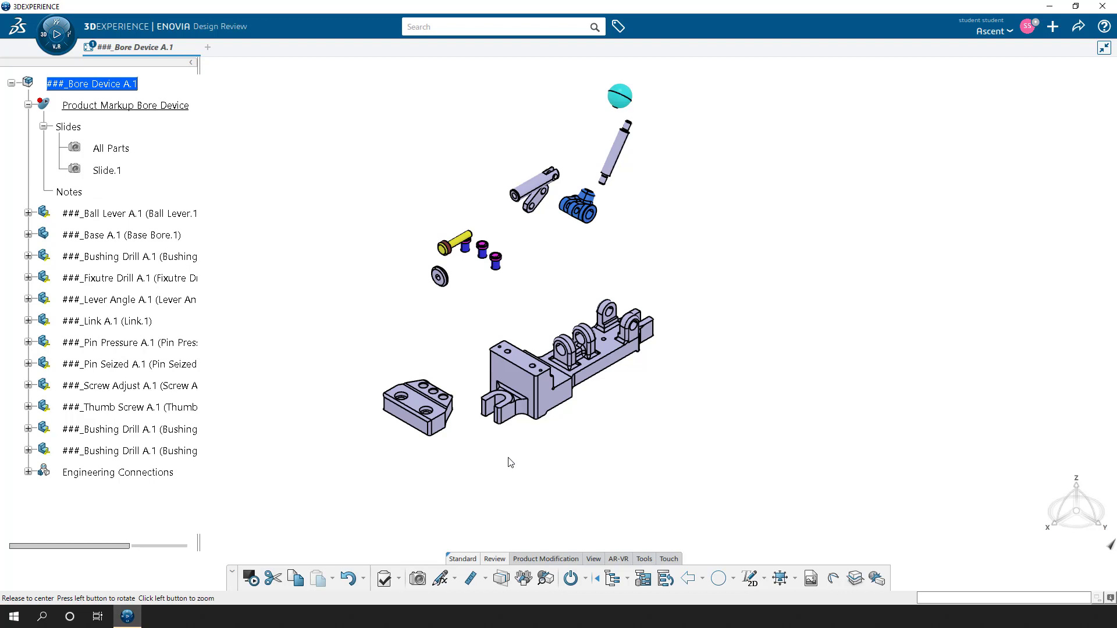
middle_click_drag(511, 463, 527, 473)
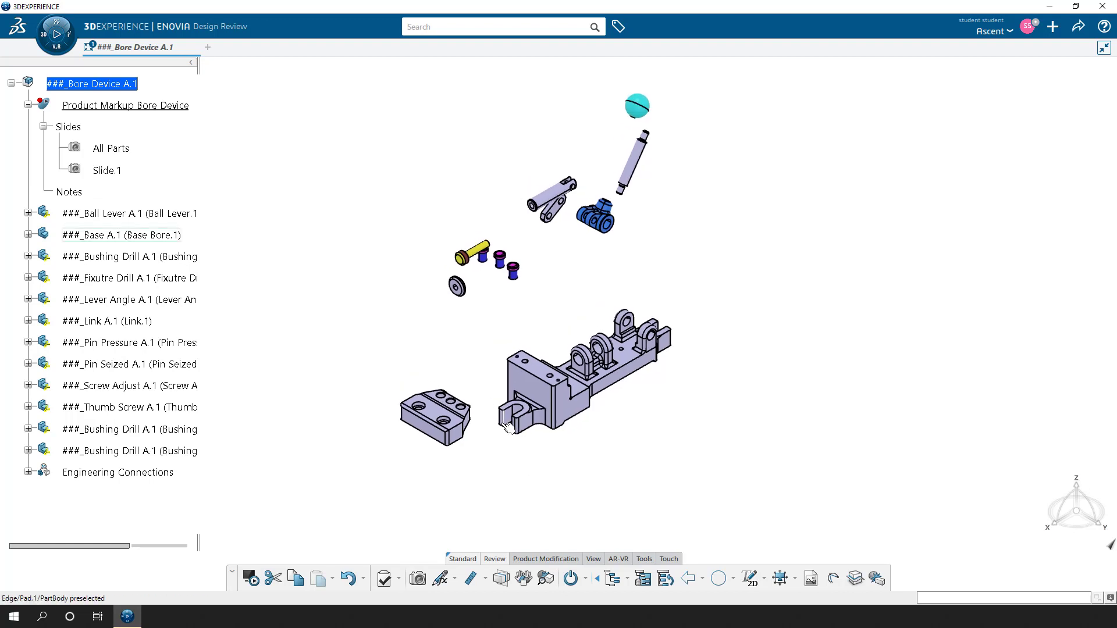
double_click(119, 149)
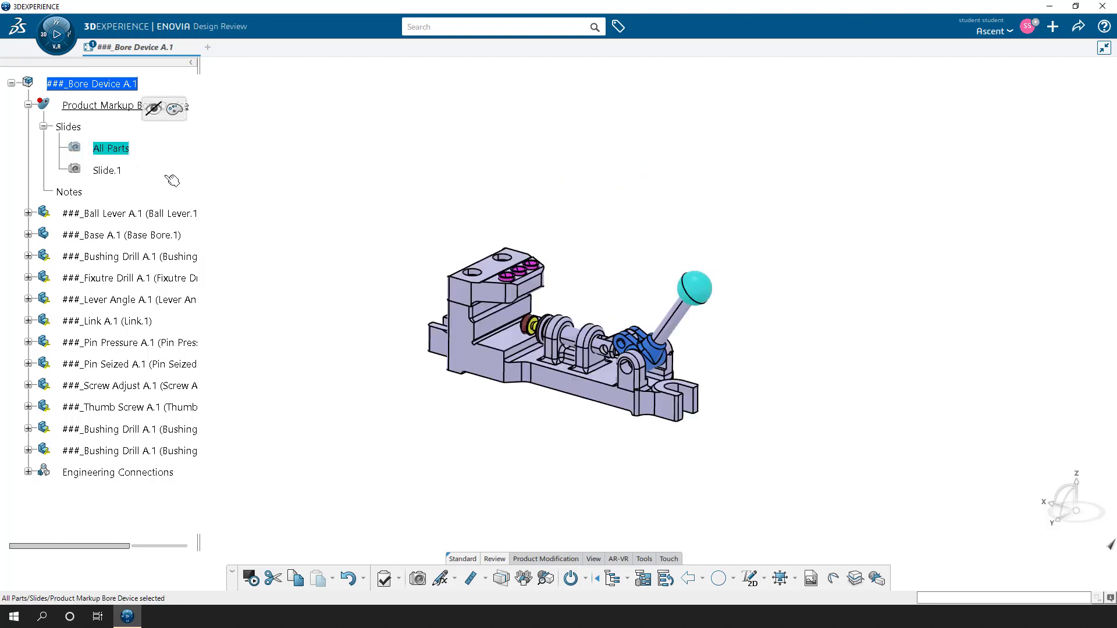
double_click(116, 170)
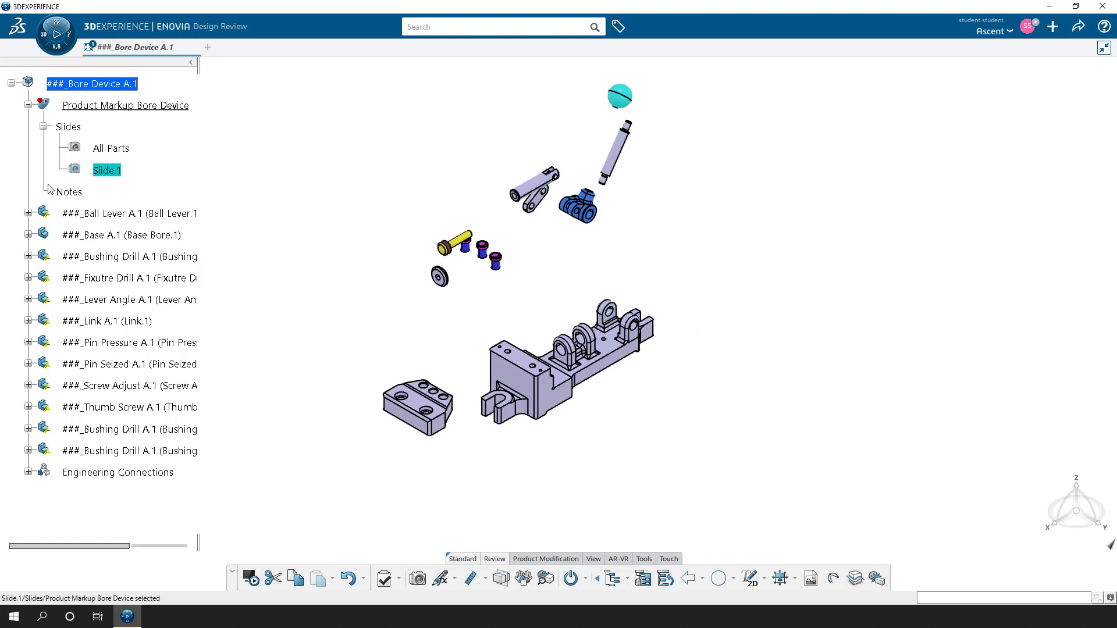
right_click(121, 175)
left_click(140, 230)
type("E")
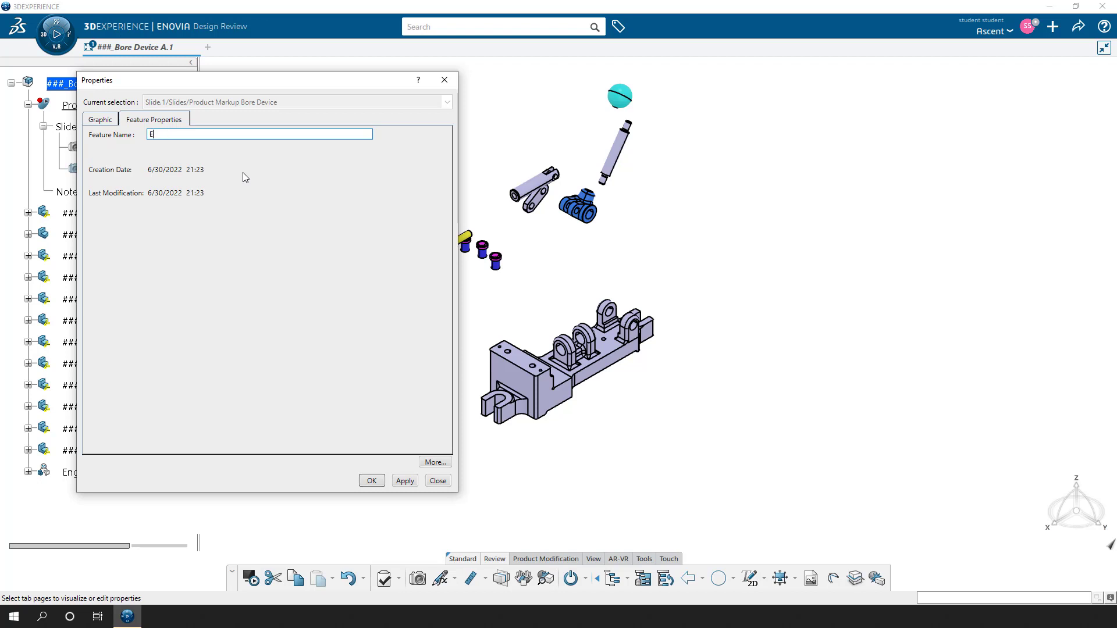
type("xploded")
left_click(405, 480)
left_click(372, 481)
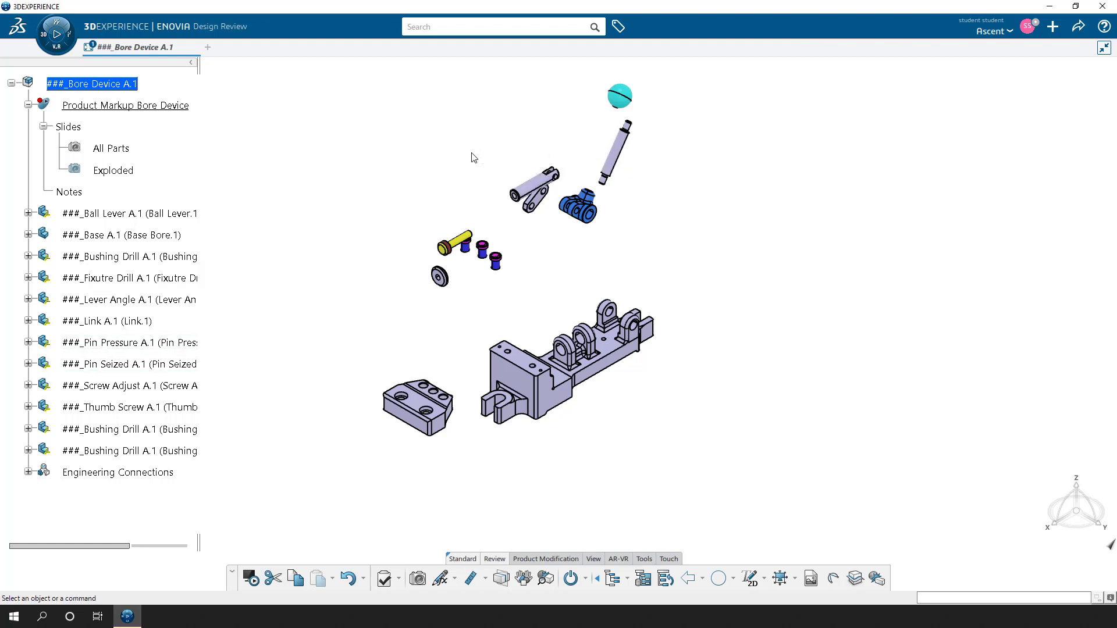
Display the assembly in its All Parts slide state and save the markup.
double_click(114, 149)
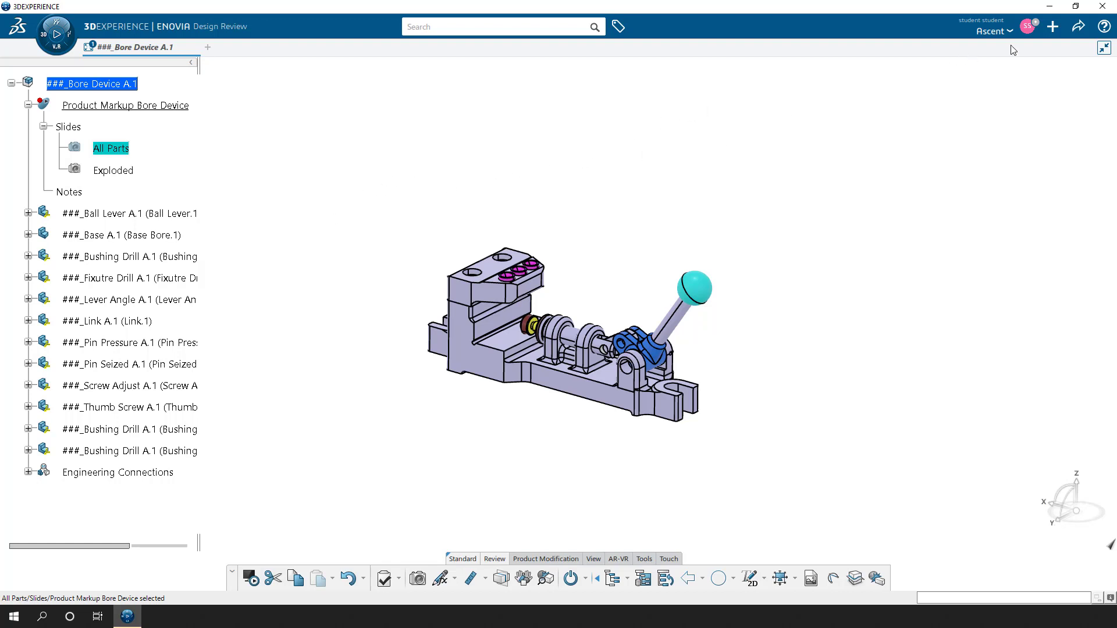
left_click(1073, 29)
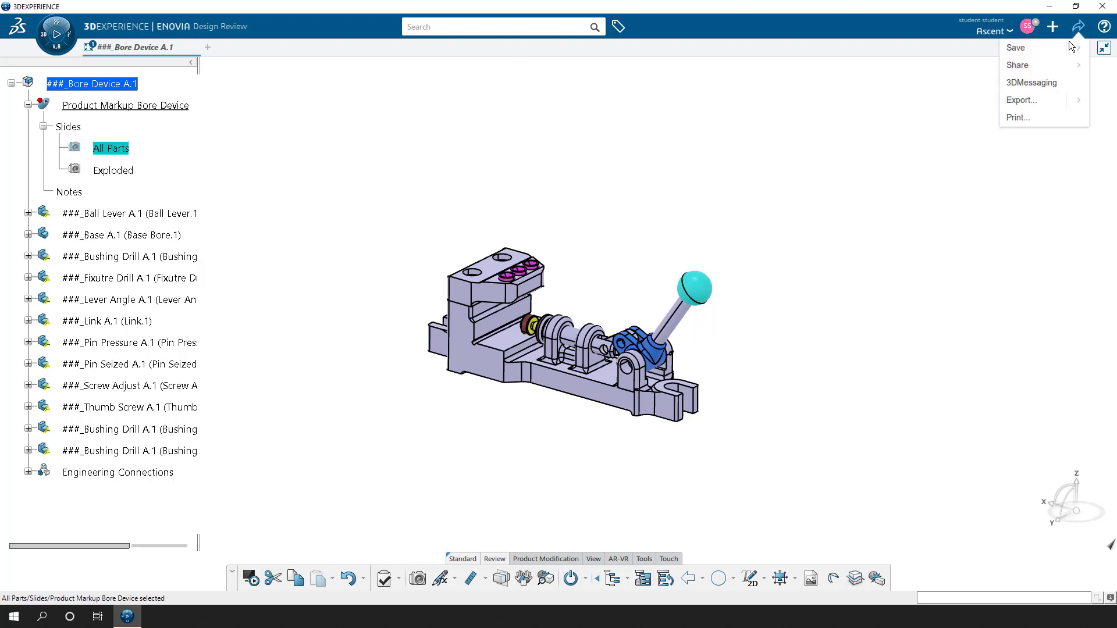
left_click(1042, 49)
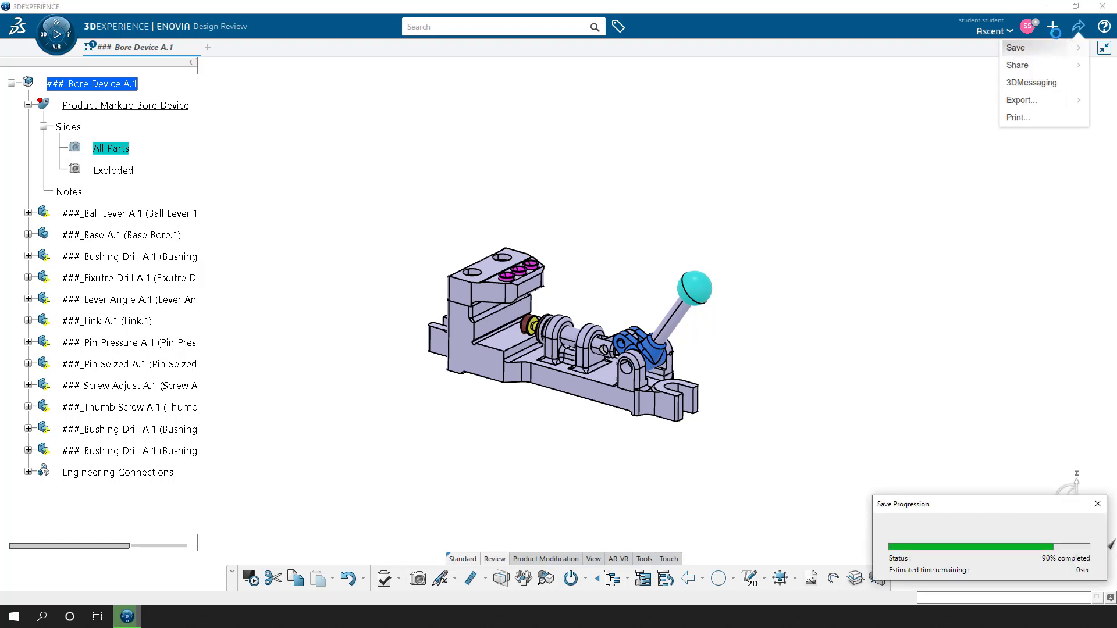
Create a new drawing titled Drawing for Bore Device, keeping Normal Range as the design range.
left_click(1054, 29)
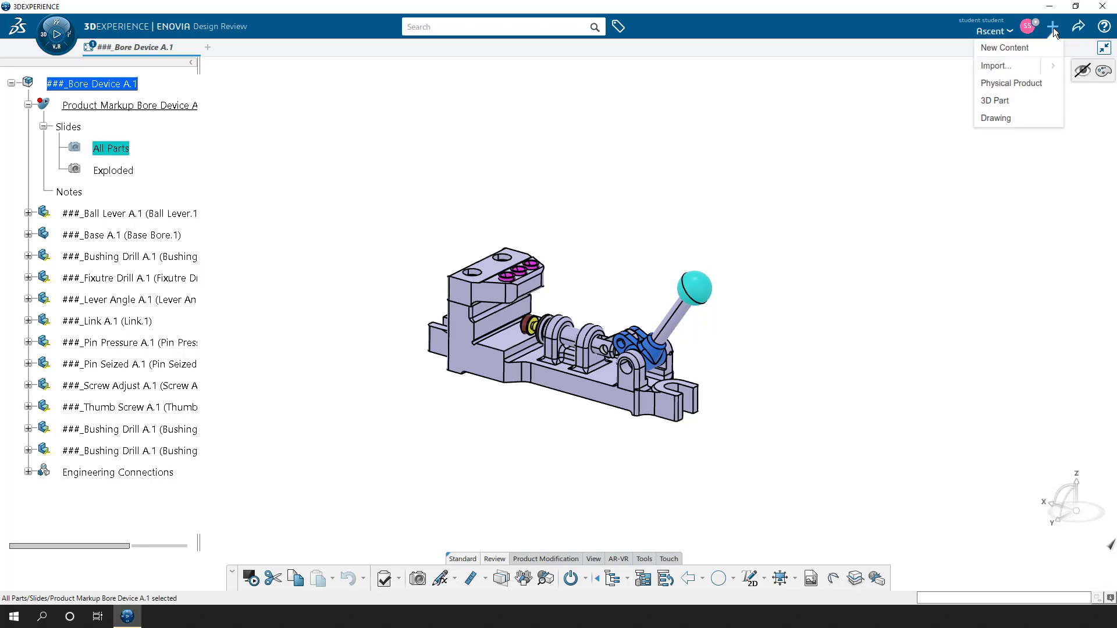
left_click(1020, 115)
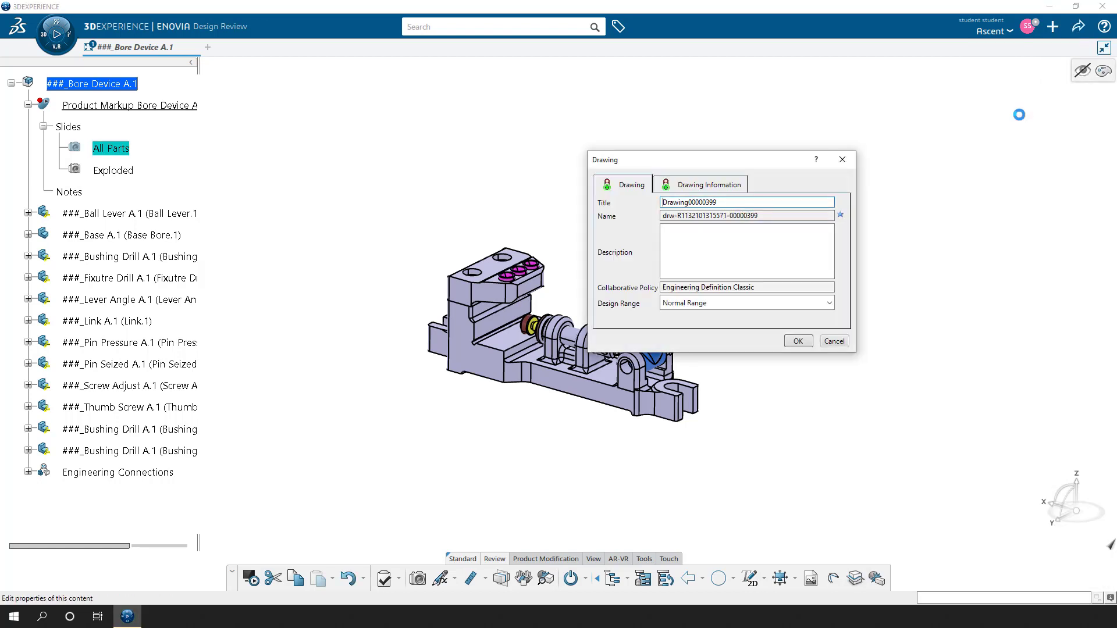
left_click_drag(719, 203, 690, 204)
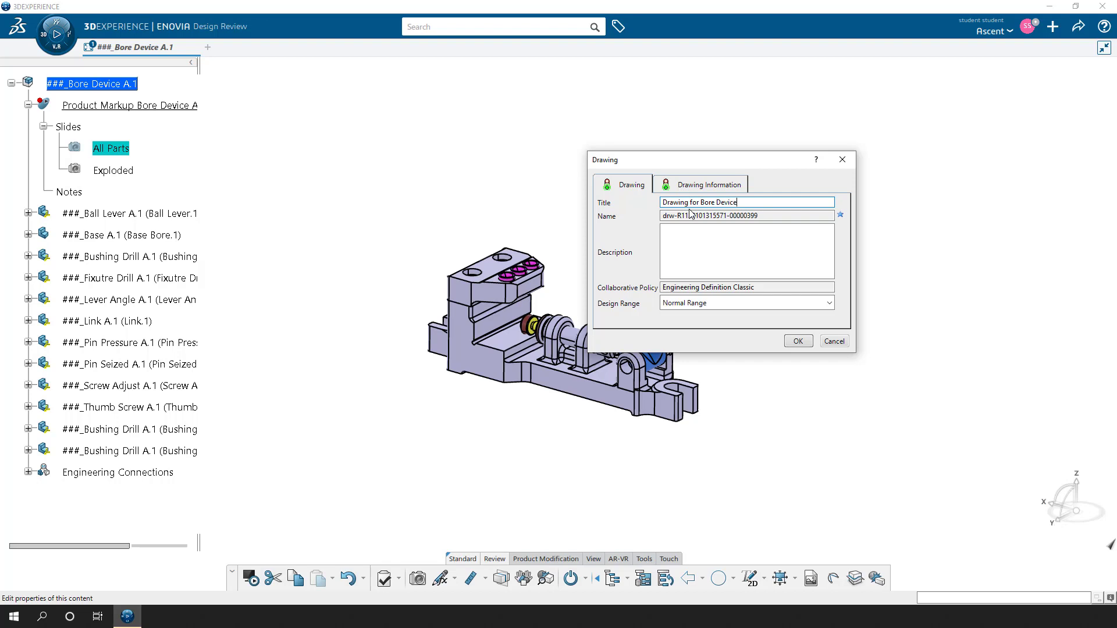
key("Return")
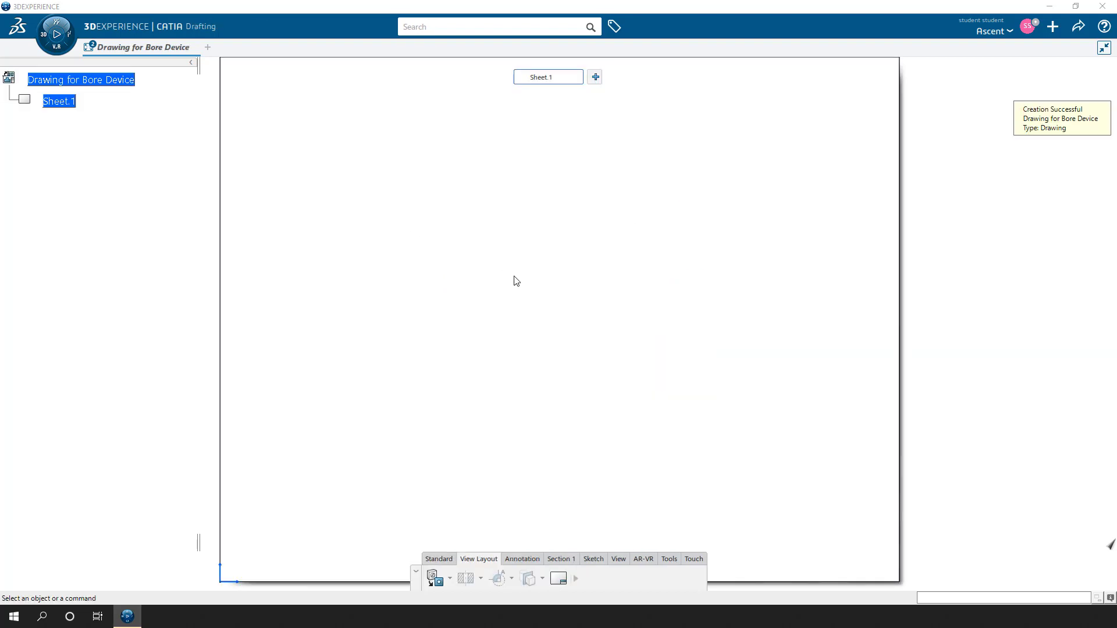
Generate a front view of the assembled Bore Device on Sheet.1, using the long side face of the base as reference plane.
left_click(435, 578)
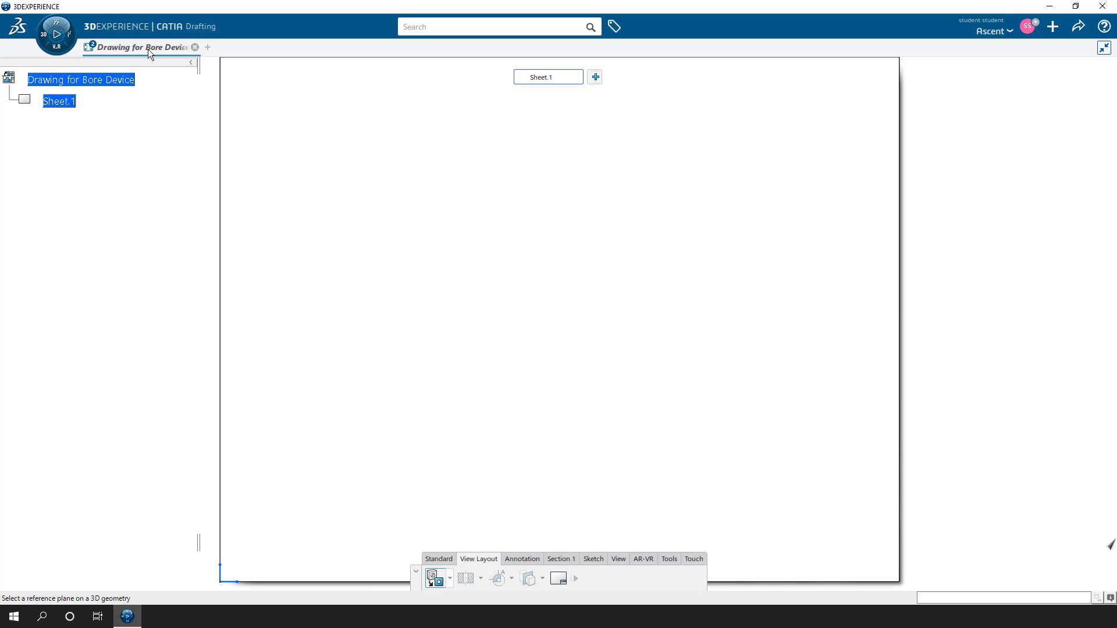
mouse_move(148, 49)
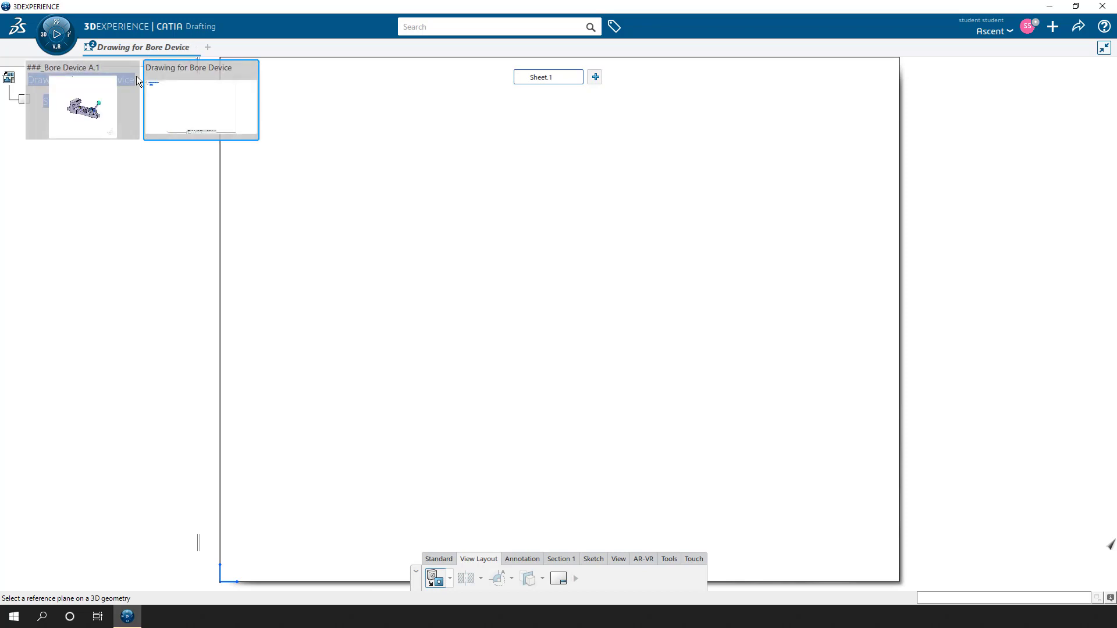
left_click(116, 109)
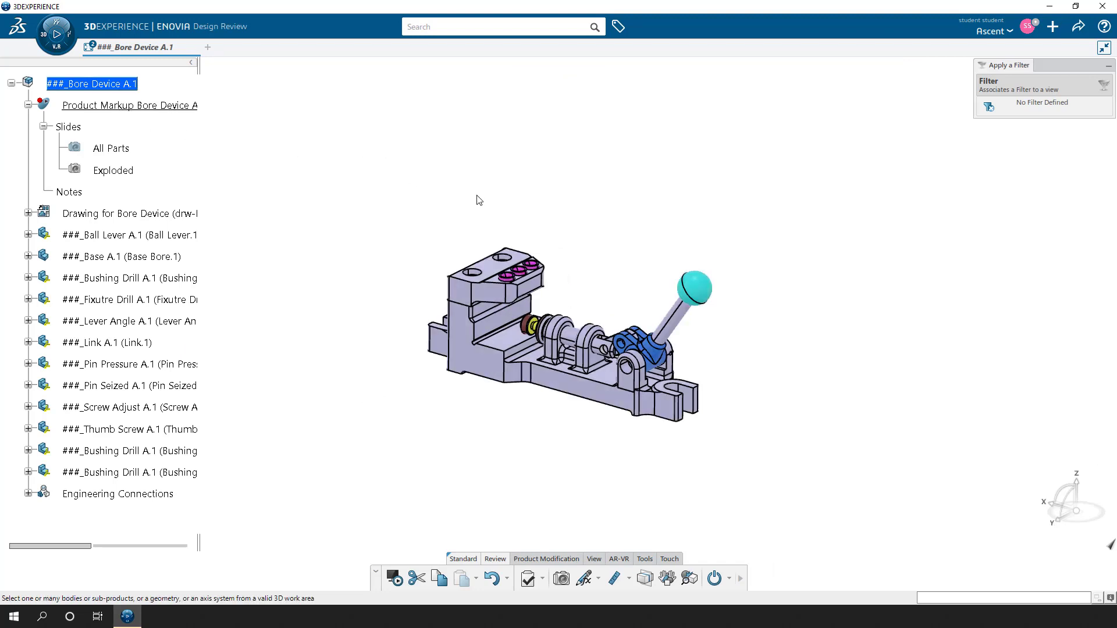
left_click(573, 385)
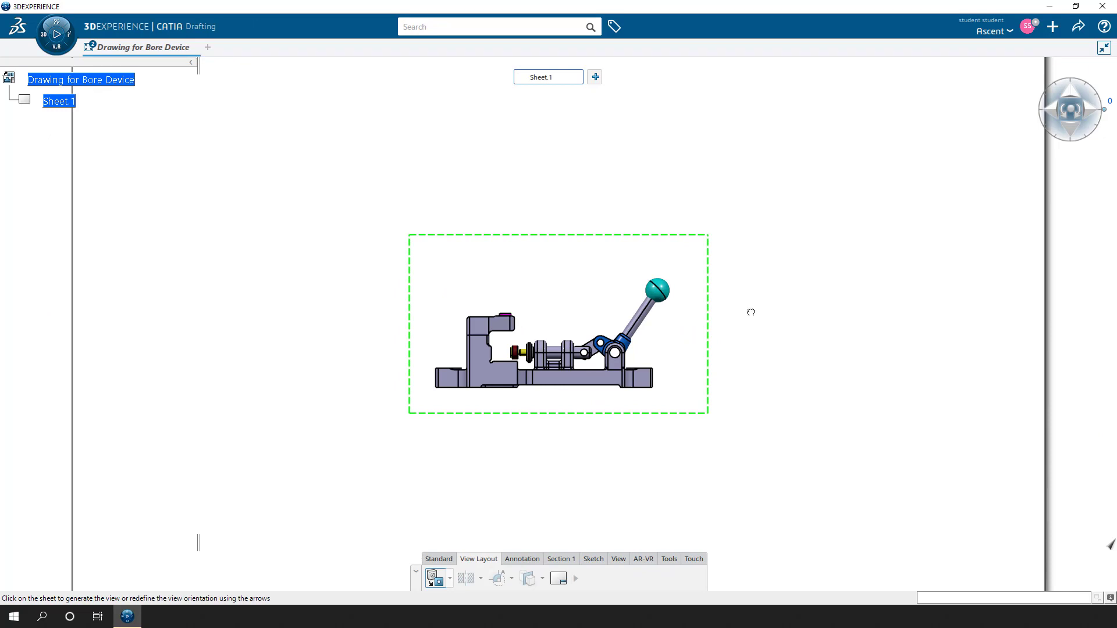
left_click(751, 314)
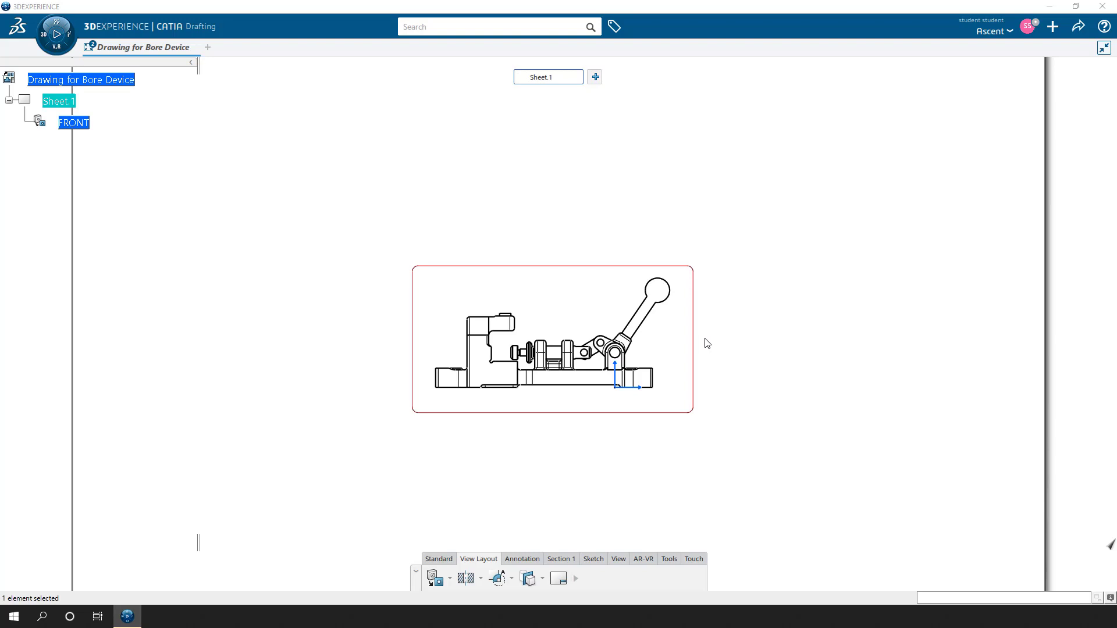
Generate a front view from the Exploded slide on Sheet.1, using the long side face of the base as reference plane.
left_click(443, 581)
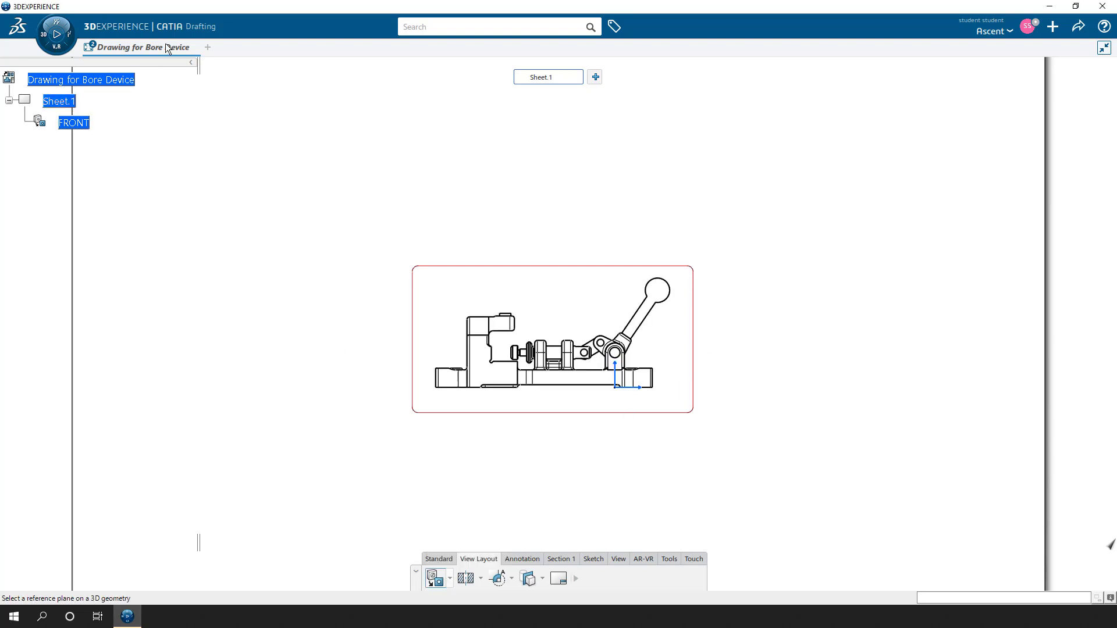
mouse_move(165, 43)
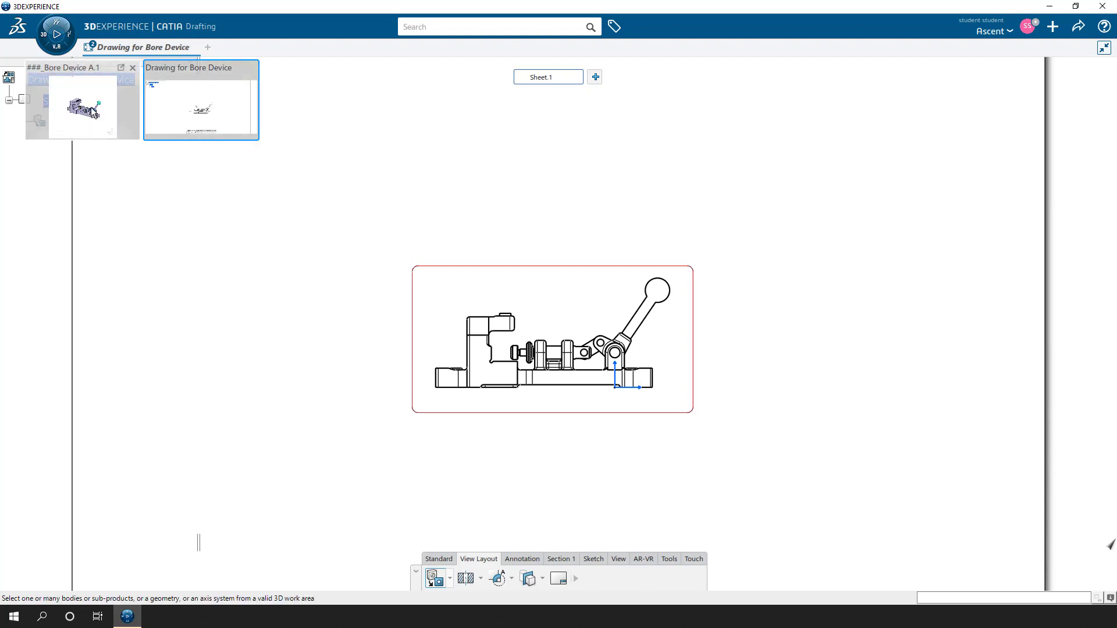
left_click(91, 111)
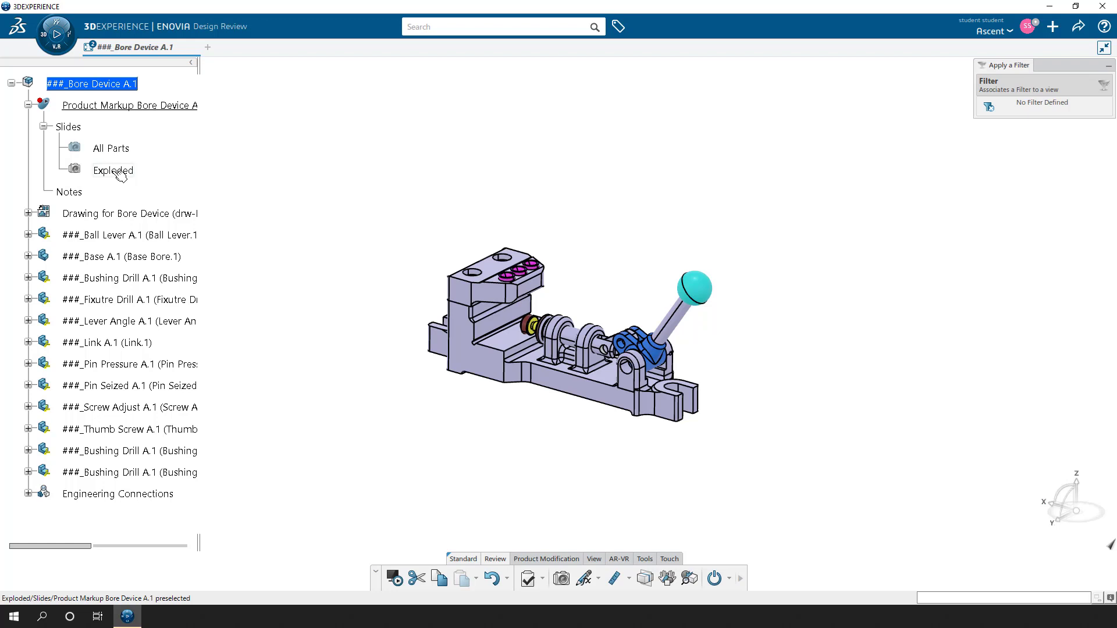
left_click(119, 172)
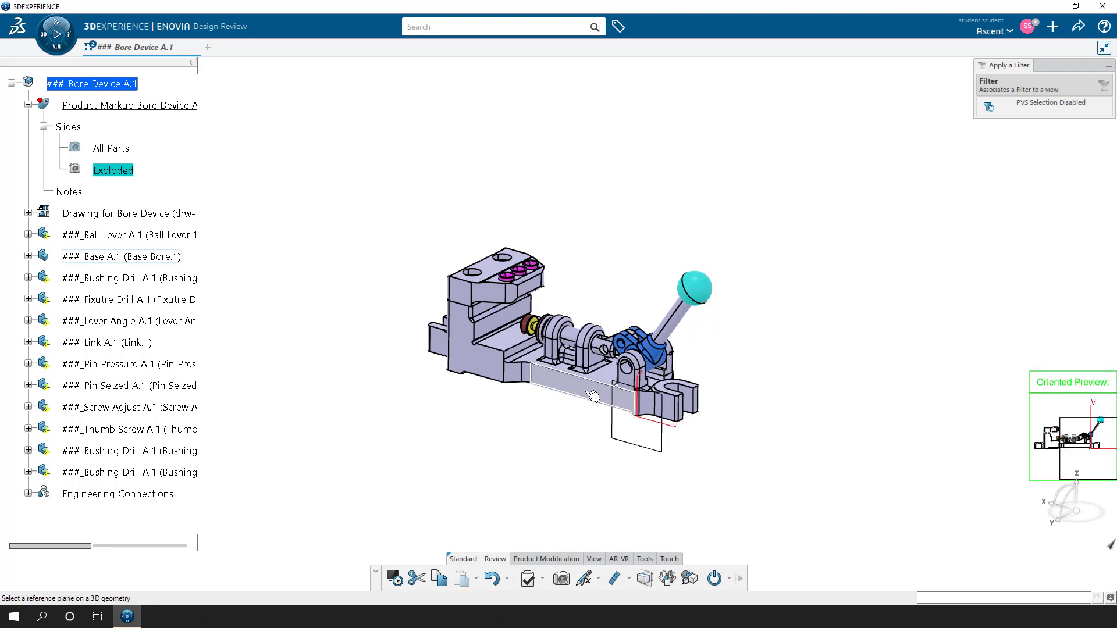
left_click(592, 396)
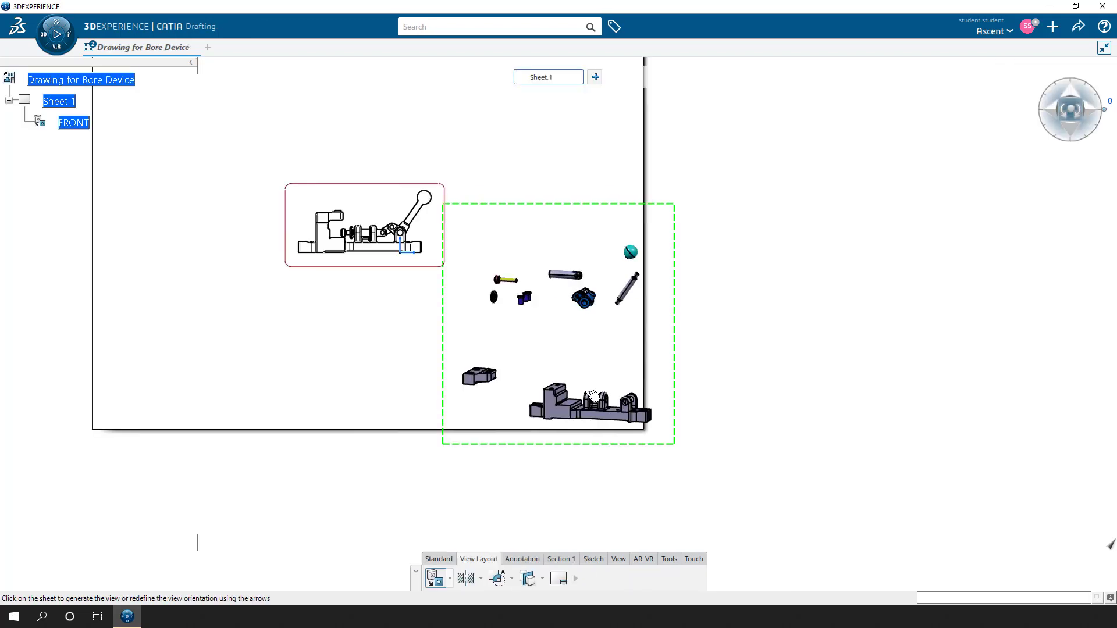
left_click(586, 352)
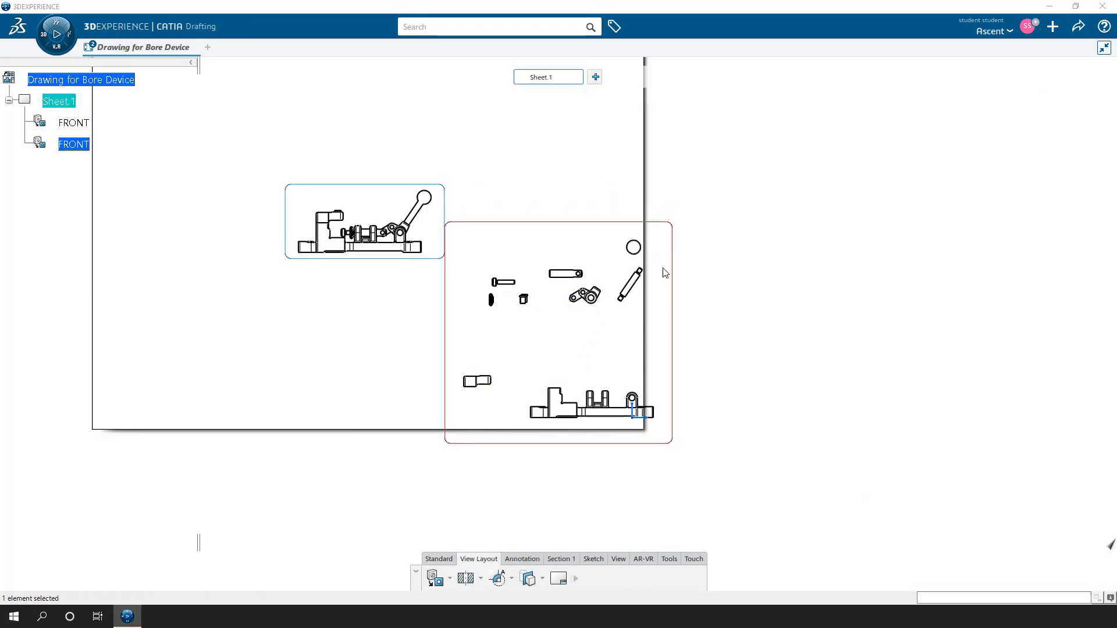
Move the exploded front view outside the sheet border, beside the assembled front view.
left_click_drag(529, 222, 757, 123)
mouse_move(501, 275)
middle_mouse_down()
mouse_move(546, 329)
mouse_move(541, 316)
mouse_move(519, 329)
middle_mouse_up()
middle_click_drag(550, 281, 516, 277)
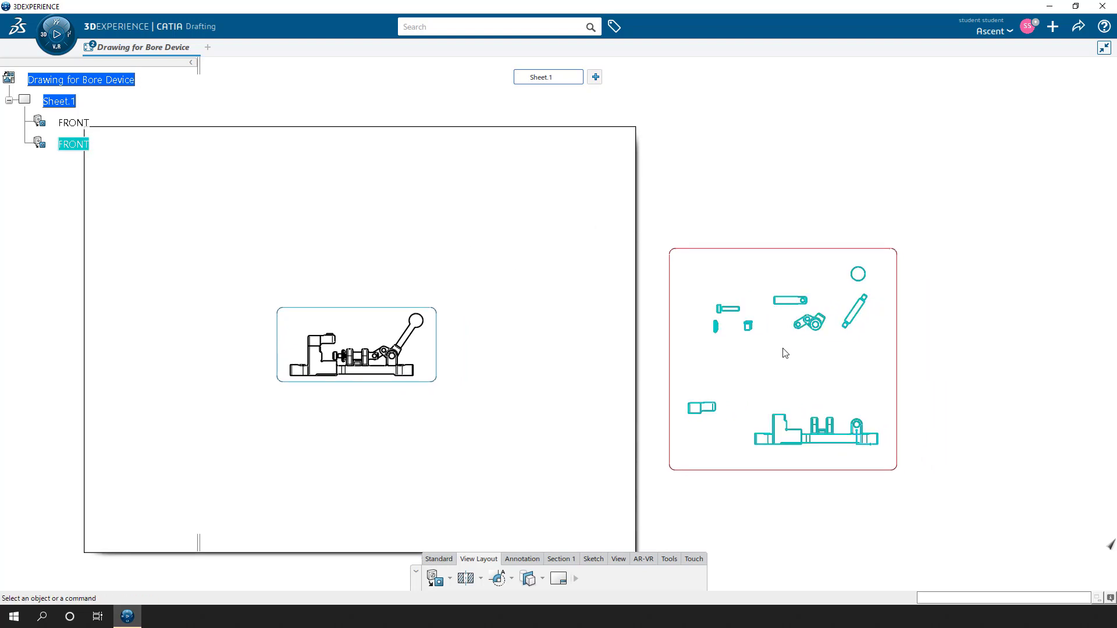
left_click(802, 368)
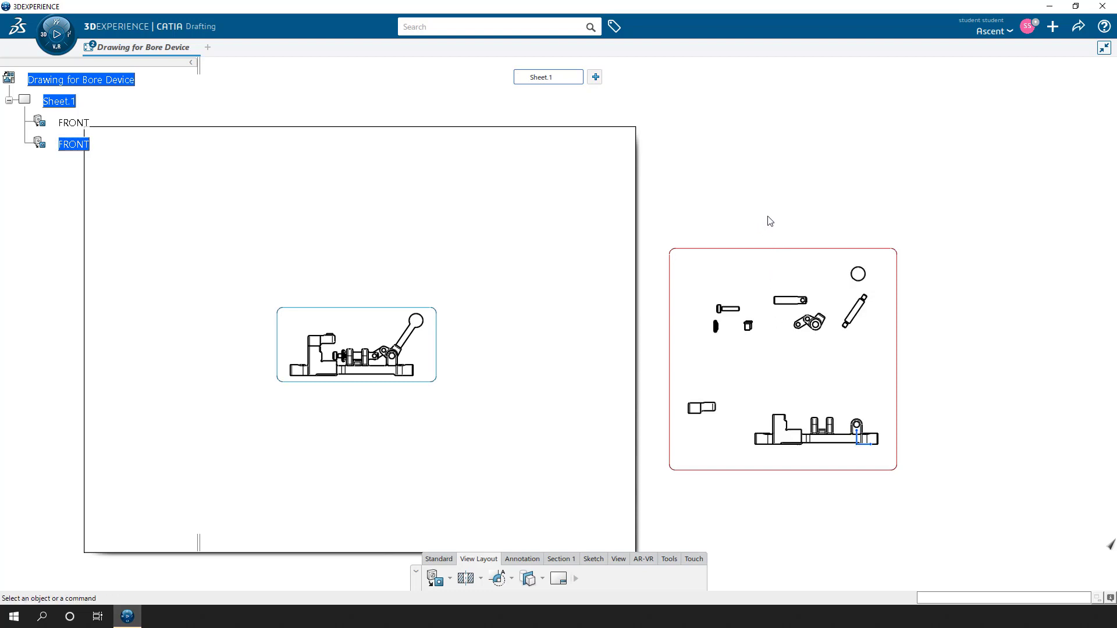
Generate an isometric view from the Exploded slide, with the model rotated freely to look from the ball lever end, beside the exploded front view.
left_click(450, 578)
left_click(445, 556)
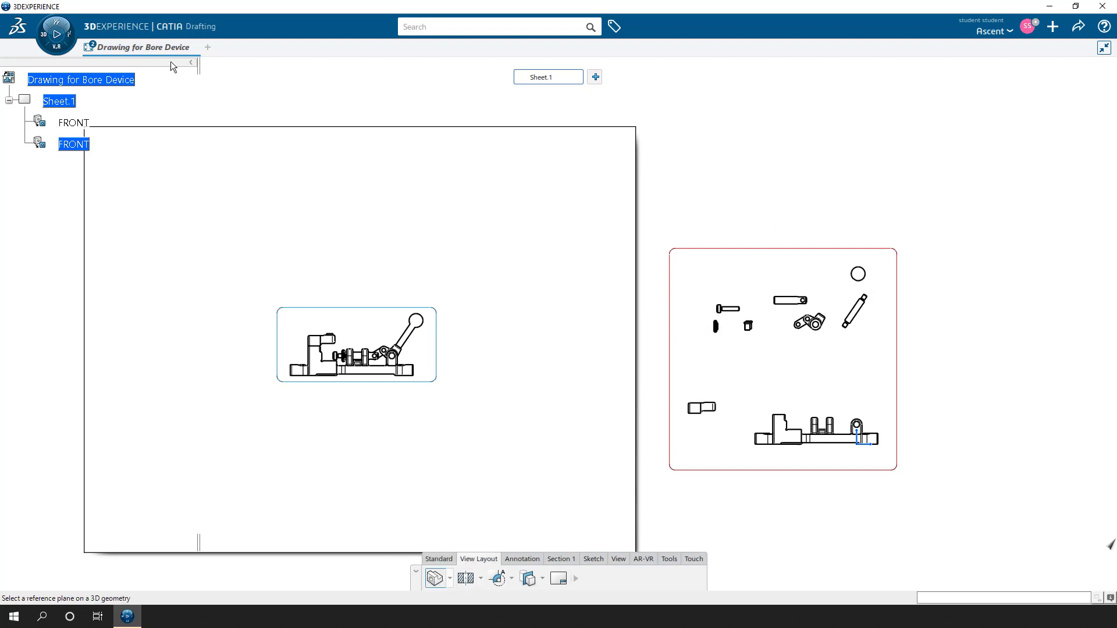
mouse_move(167, 51)
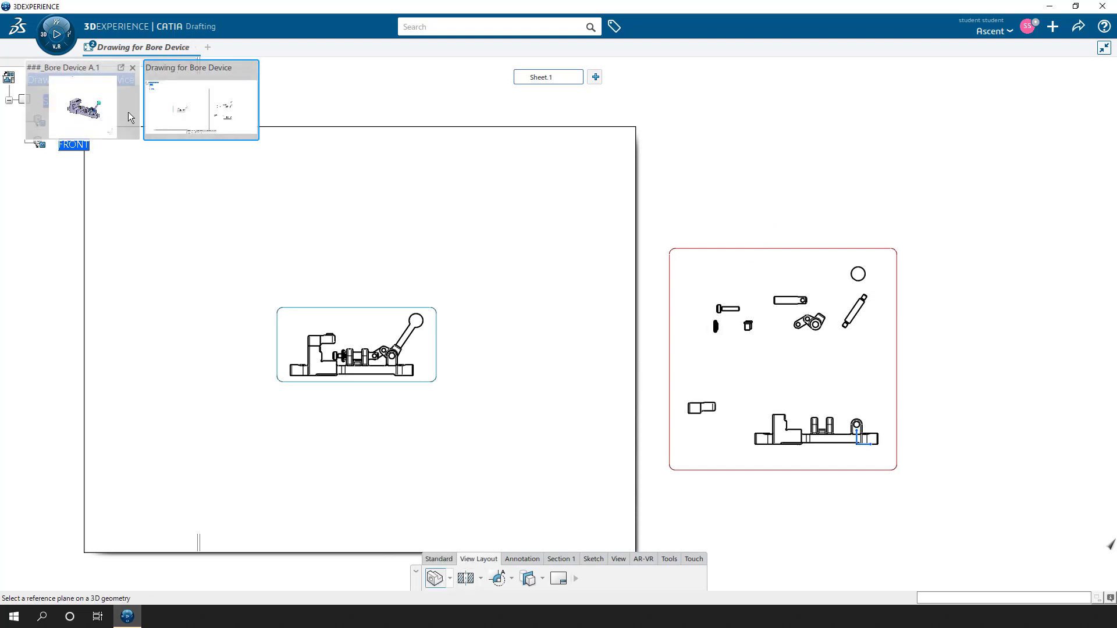
left_click(93, 108)
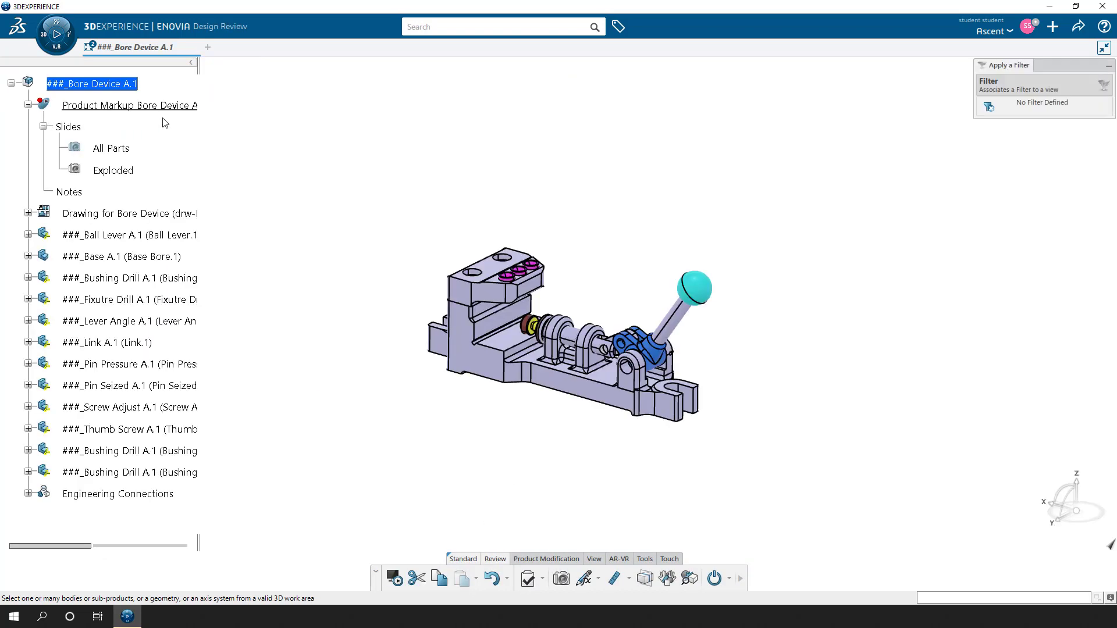
left_click(123, 173)
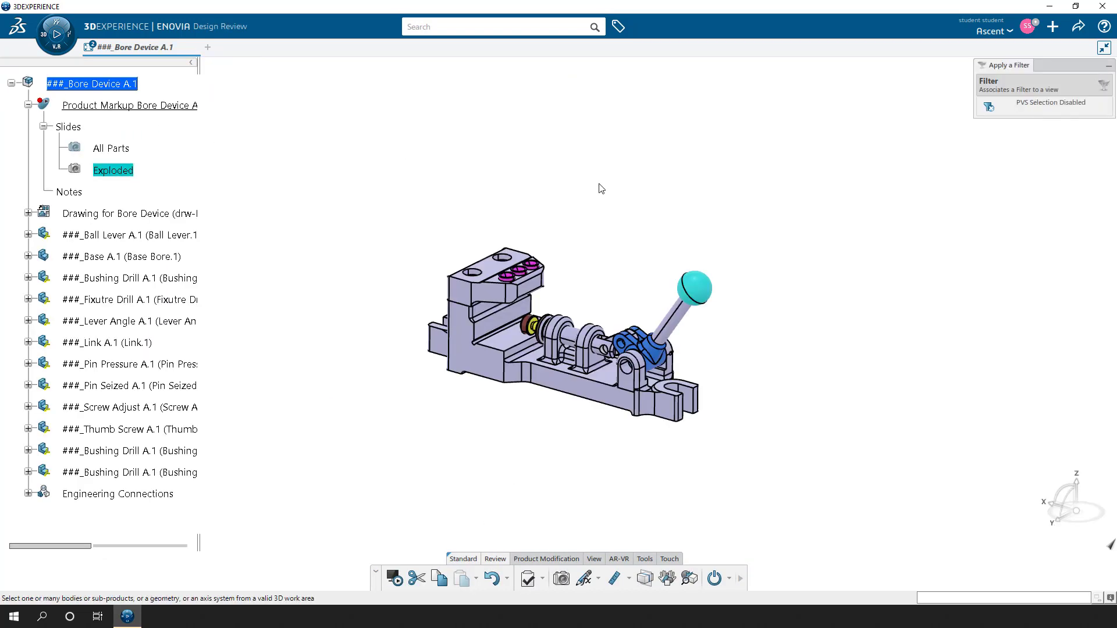
middle_click_drag(624, 232, 627, 336)
middle_click_drag(735, 212, 701, 212)
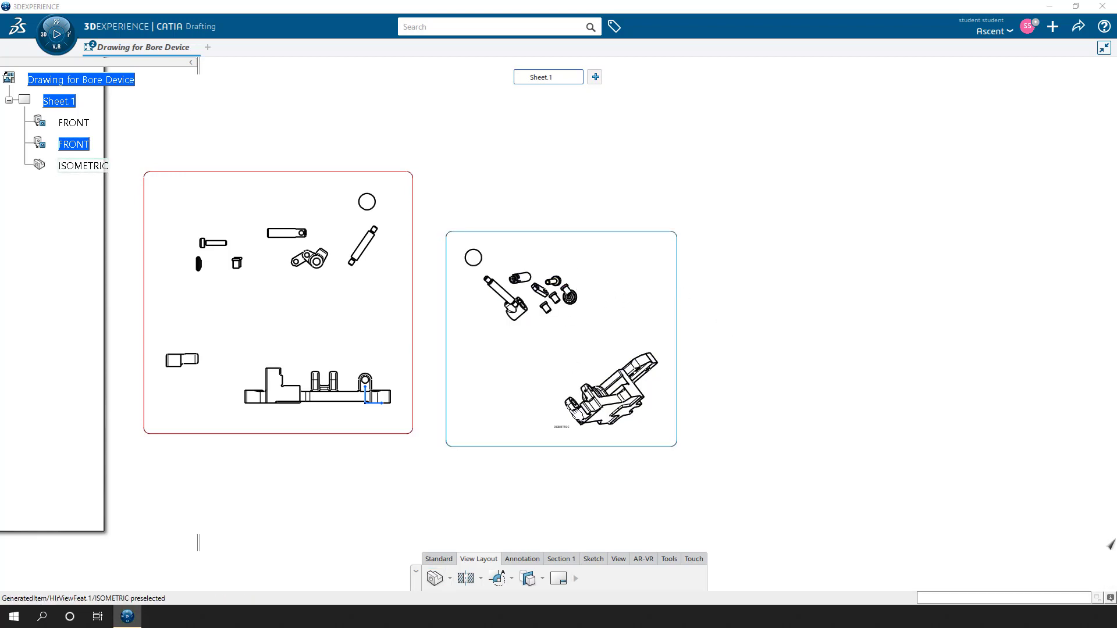
Generate a second isometric view from the Exploded slide, using the standard isometric orientation of the model, beside the first isometric view.
left_click(435, 579)
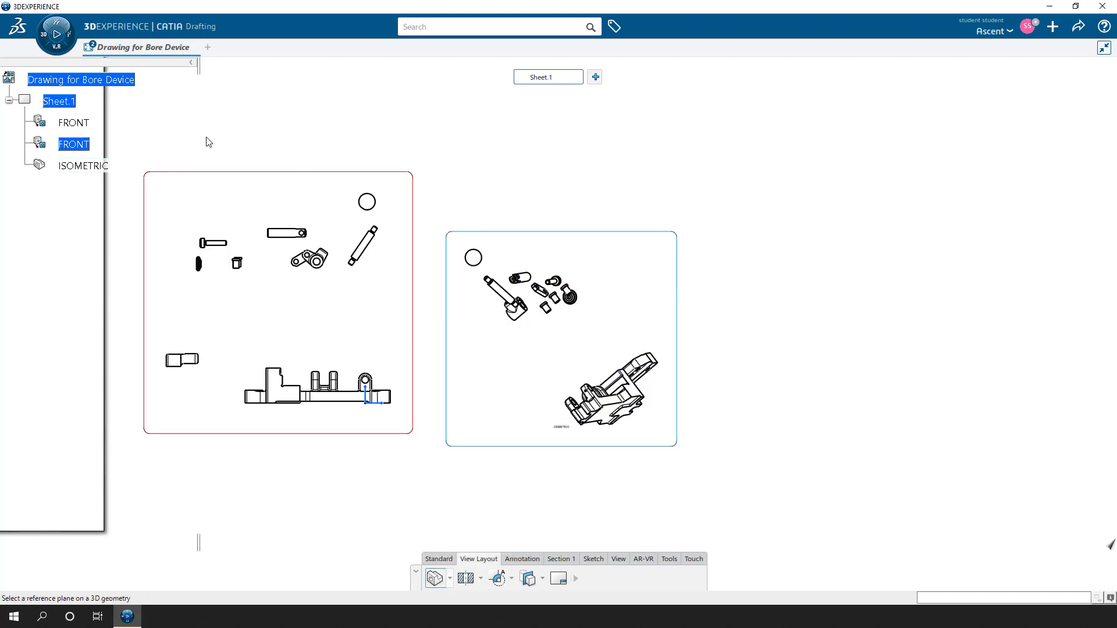
mouse_move(155, 48)
left_click(111, 124)
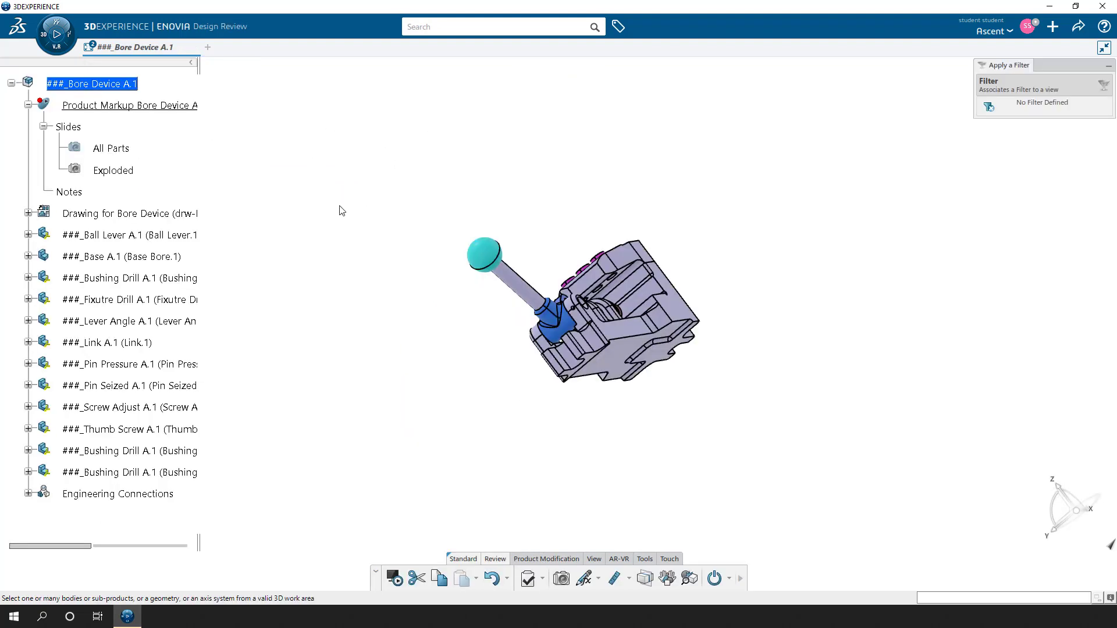
left_click(127, 170)
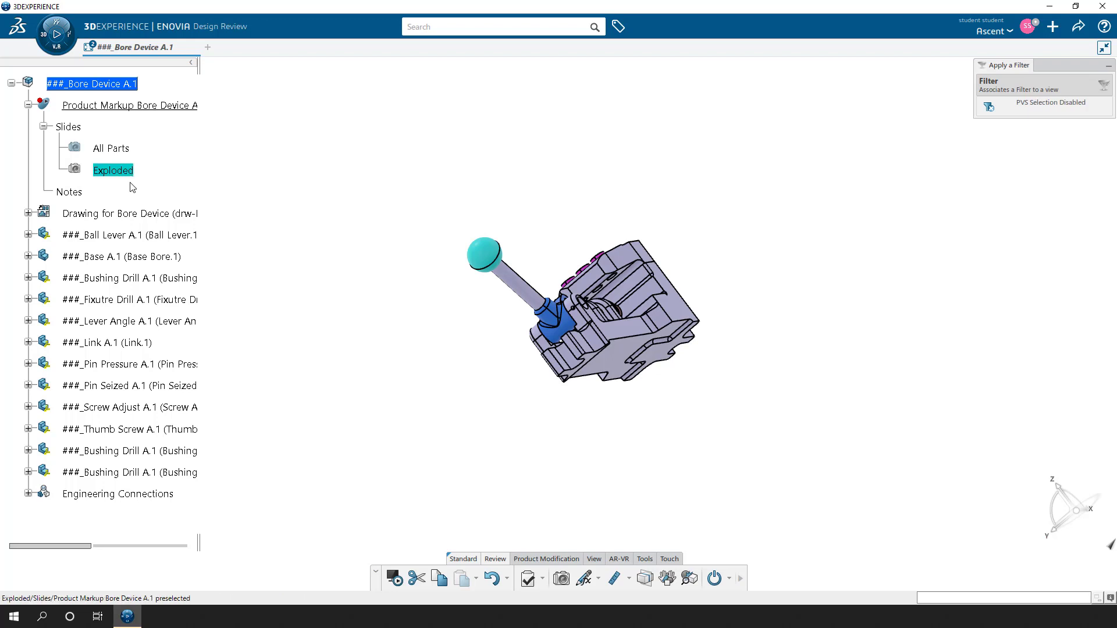
left_click(595, 559)
left_click(566, 579)
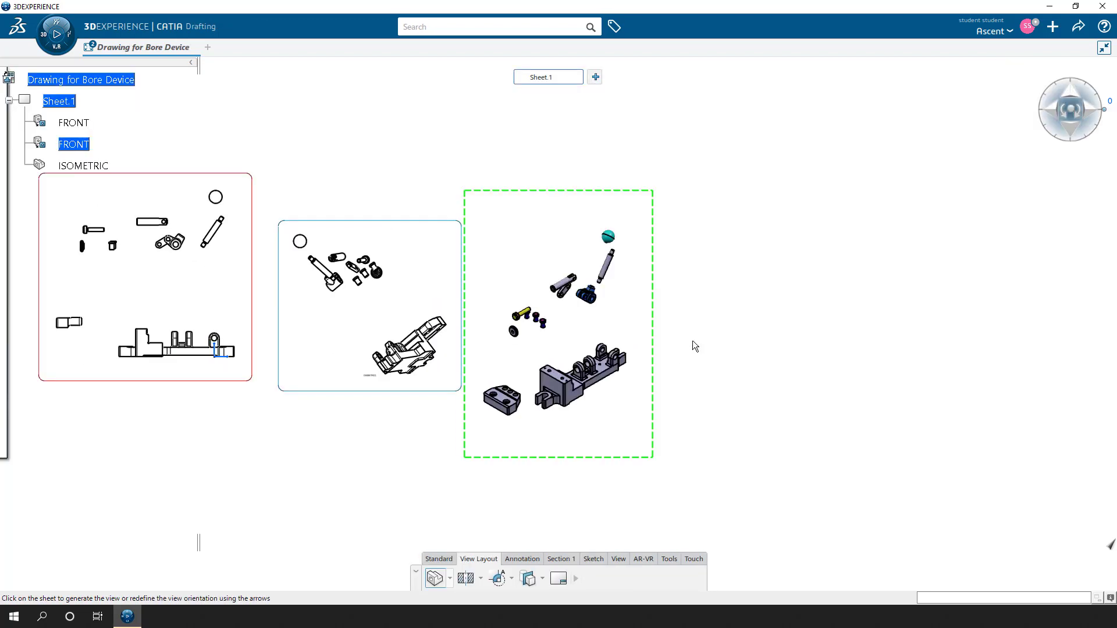
left_click(693, 343)
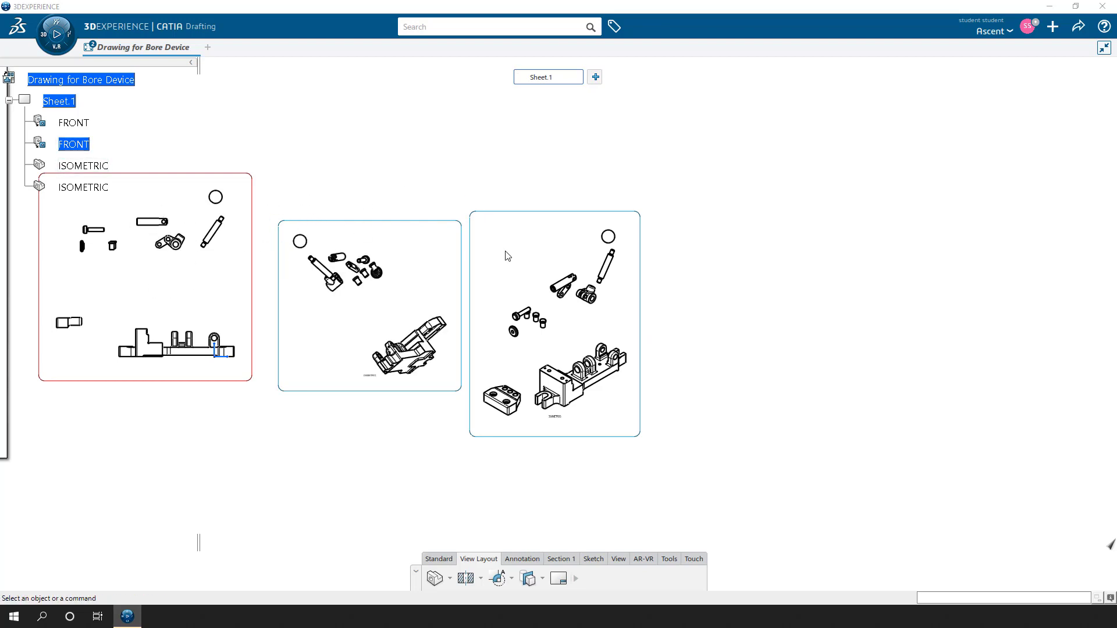
Return to the Bore Device assembly and display its All Parts and Exploded slides alternately to compare the two states.
mouse_move(143, 42)
left_click(106, 112)
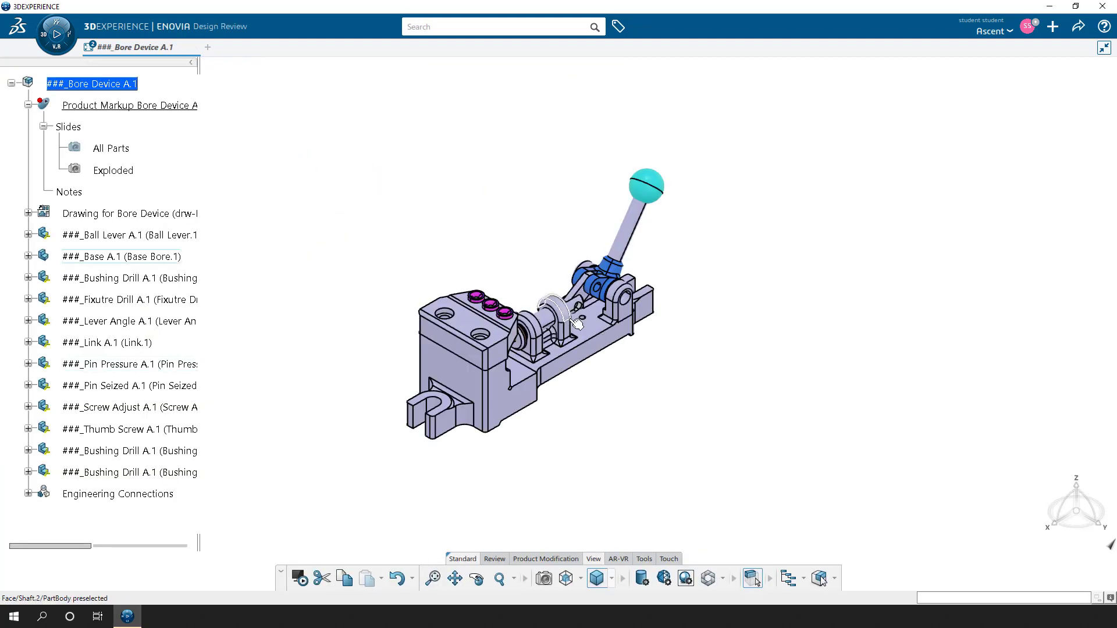
double_click(120, 149)
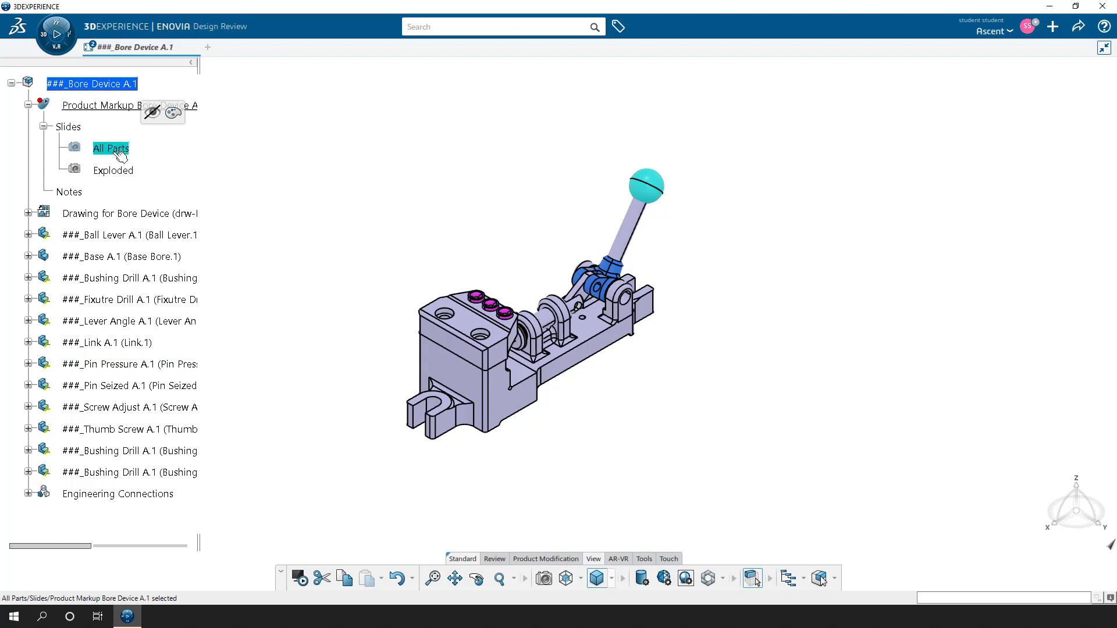
double_click(115, 169)
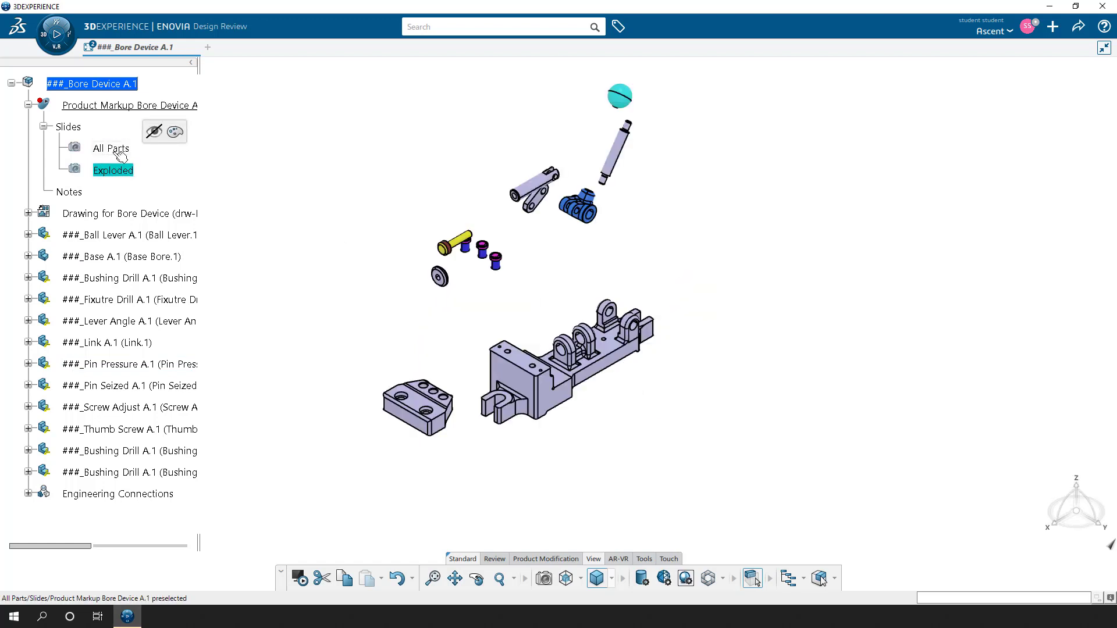
double_click(119, 149)
double_click(114, 170)
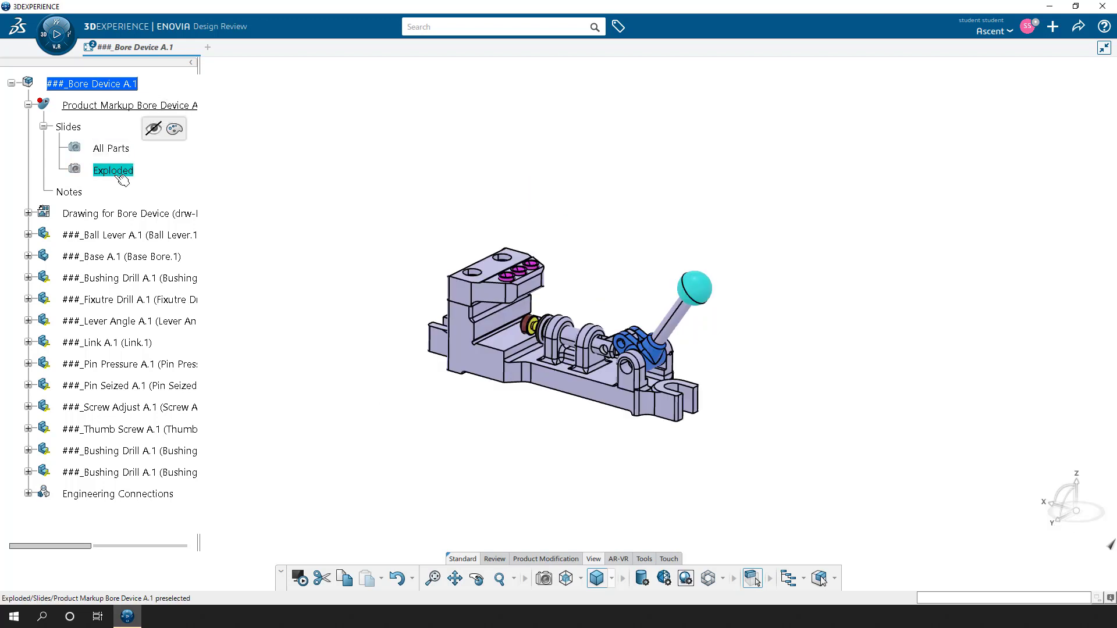